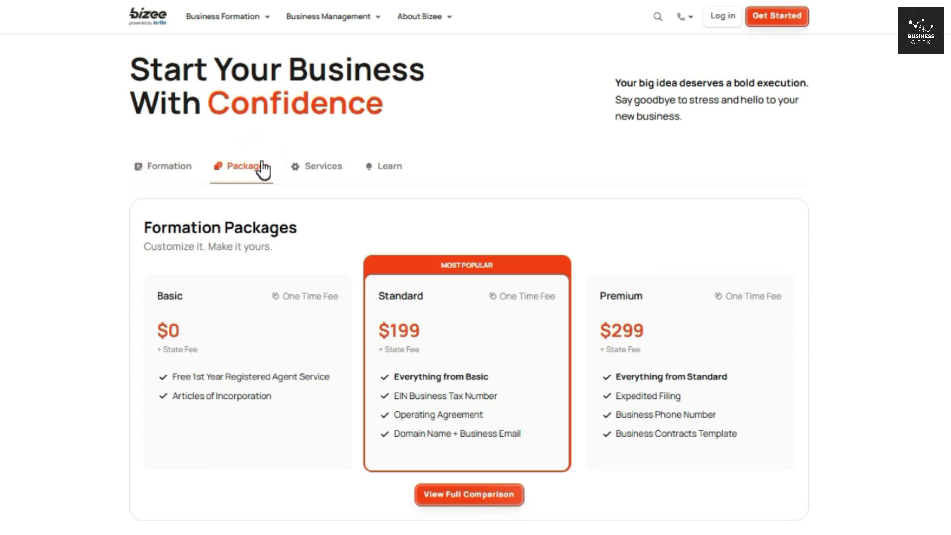
Step: Pick LLC as the entity and Tennessee as the state, then start the formation order
{"action": "left_click_drag", "start_coordinate": [150, 335], "coordinate": [180, 330]}
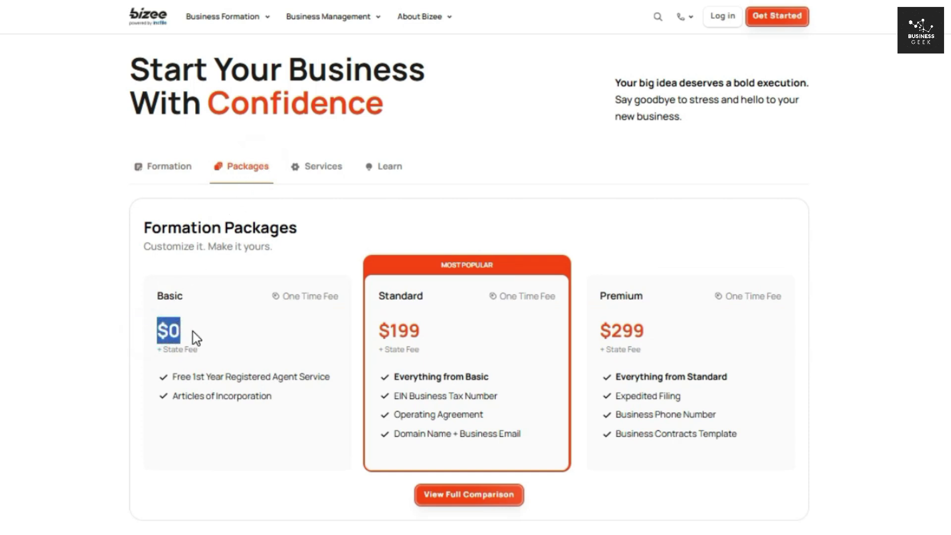
{"action": "left_click", "coordinate": [192, 332]}
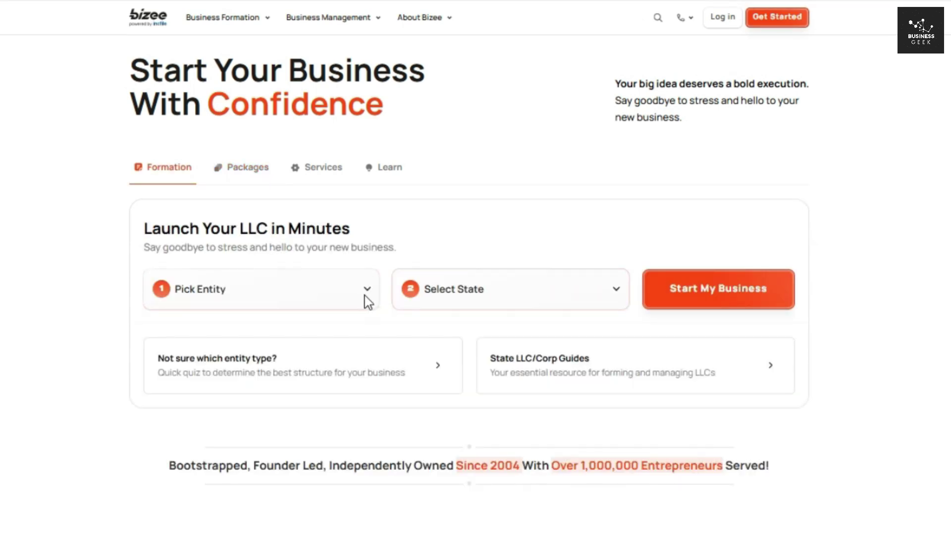
{"action": "left_click", "coordinate": [364, 295]}
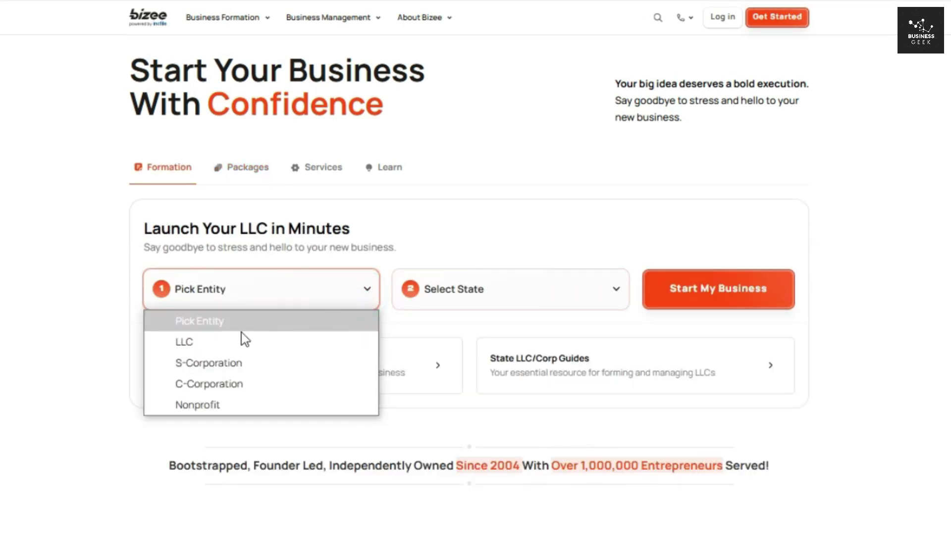
{"action": "left_click", "coordinate": [215, 339]}
{"action": "left_click", "coordinate": [620, 296]}
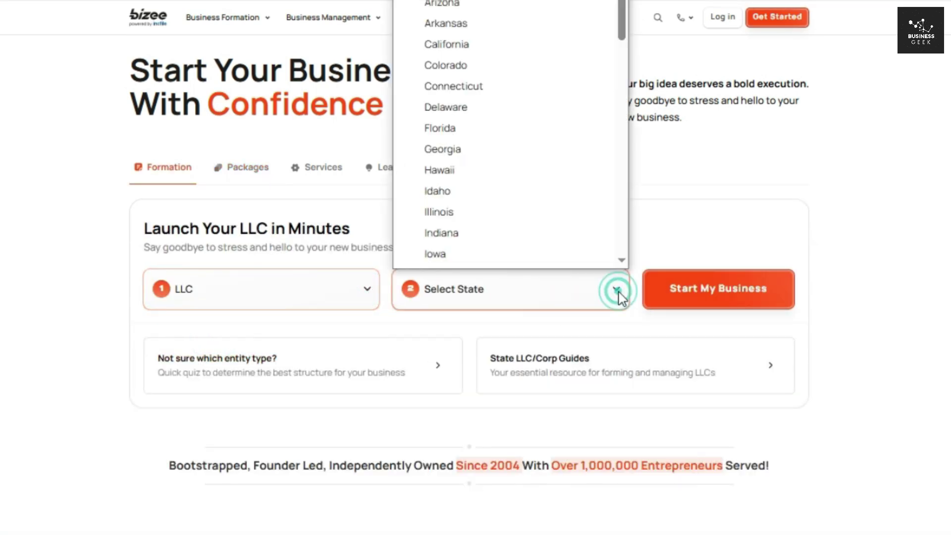
{"action": "left_click_drag", "start_coordinate": [627, 38], "coordinate": [631, 212]}
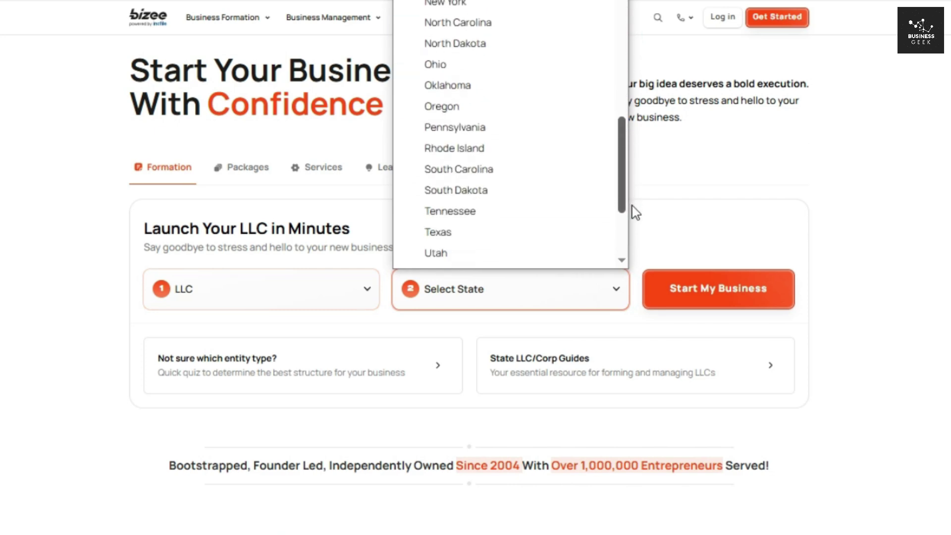
{"action": "left_click", "coordinate": [517, 214]}
{"action": "left_click", "coordinate": [706, 299]}
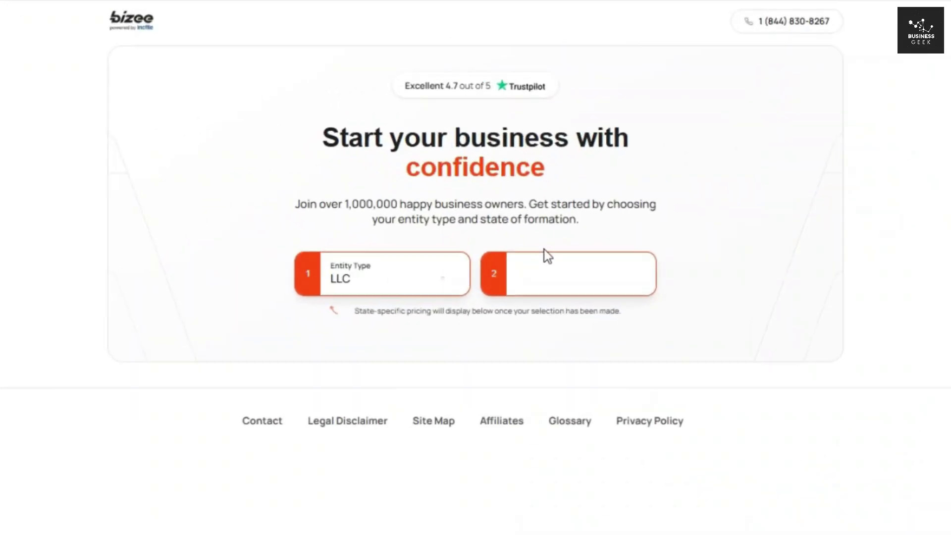
Step: Compare the Basic, Standard and Premium packages and their state fees, settling on Basic
{"action": "scroll", "coordinate": [637, 227], "scroll_direction": "down", "scroll_amount": 6}
{"action": "scroll", "coordinate": [649, 228], "scroll_direction": "down", "scroll_amount": 1}
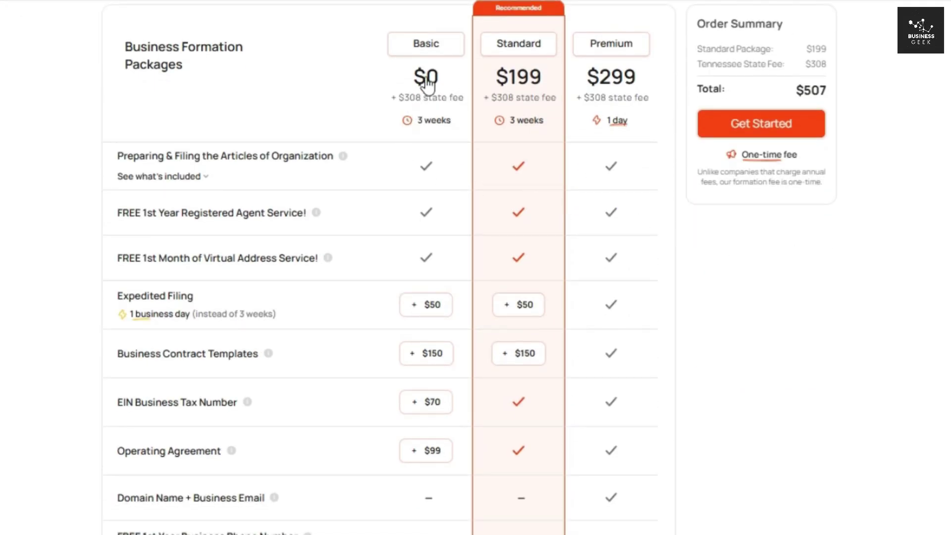
{"action": "left_click", "coordinate": [402, 89]}
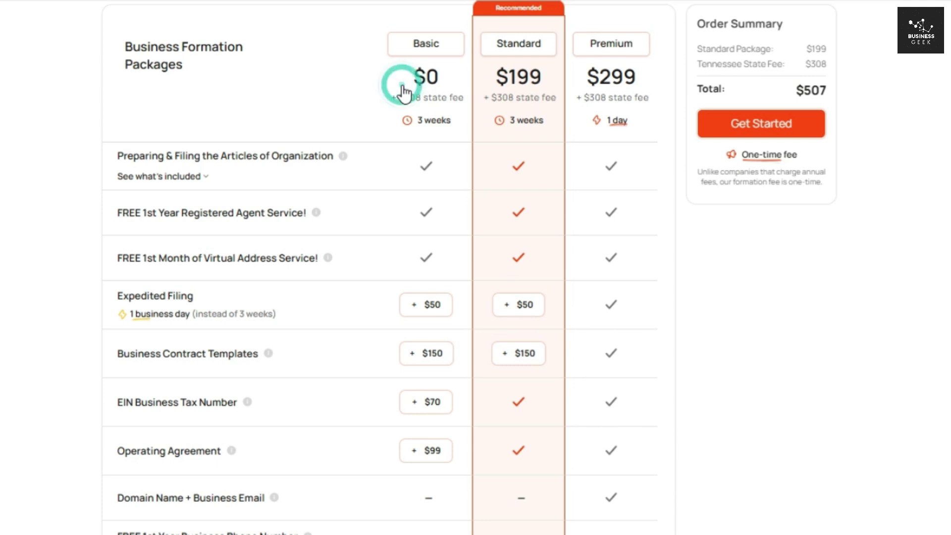
{"action": "left_click", "coordinate": [500, 93]}
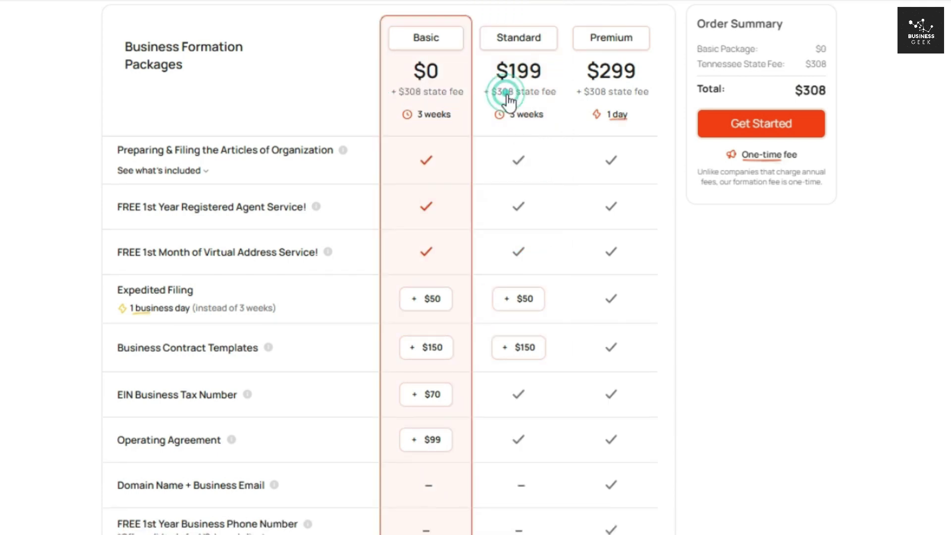
{"action": "left_click", "coordinate": [603, 103]}
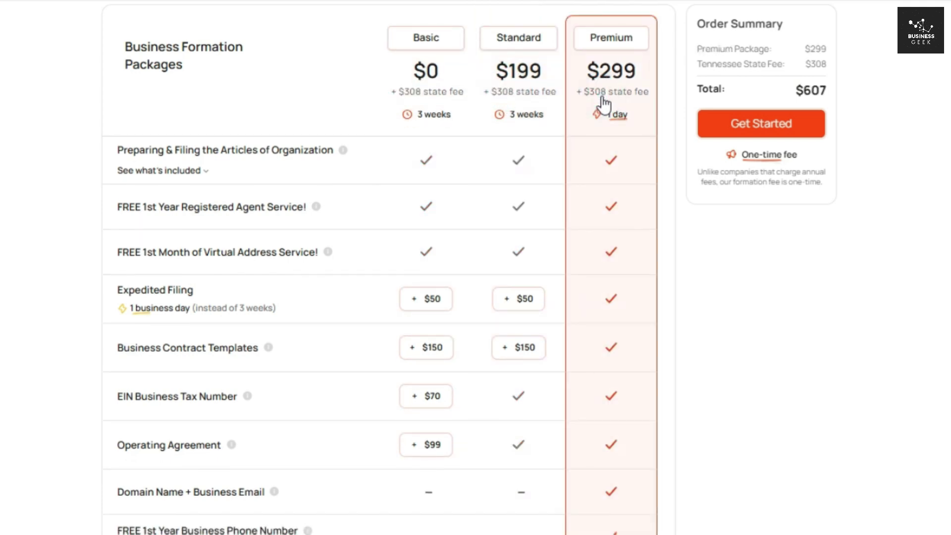
{"action": "left_click", "coordinate": [402, 95]}
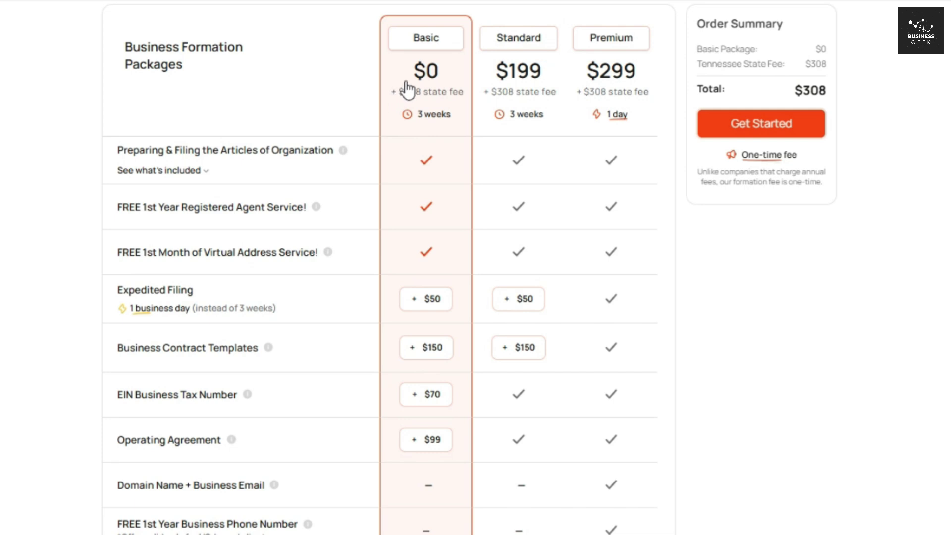
{"action": "left_click_drag", "start_coordinate": [390, 96], "coordinate": [465, 104]}
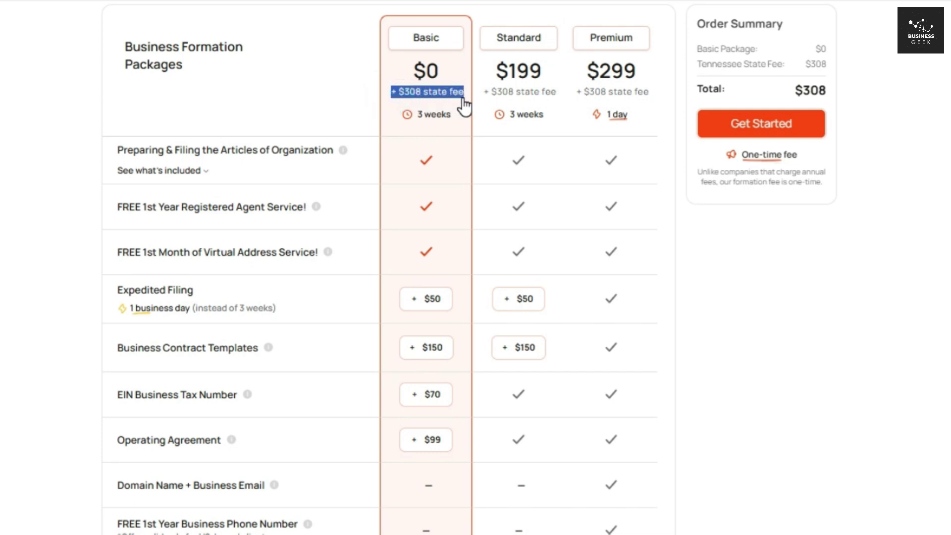
{"action": "left_click", "coordinate": [513, 102]}
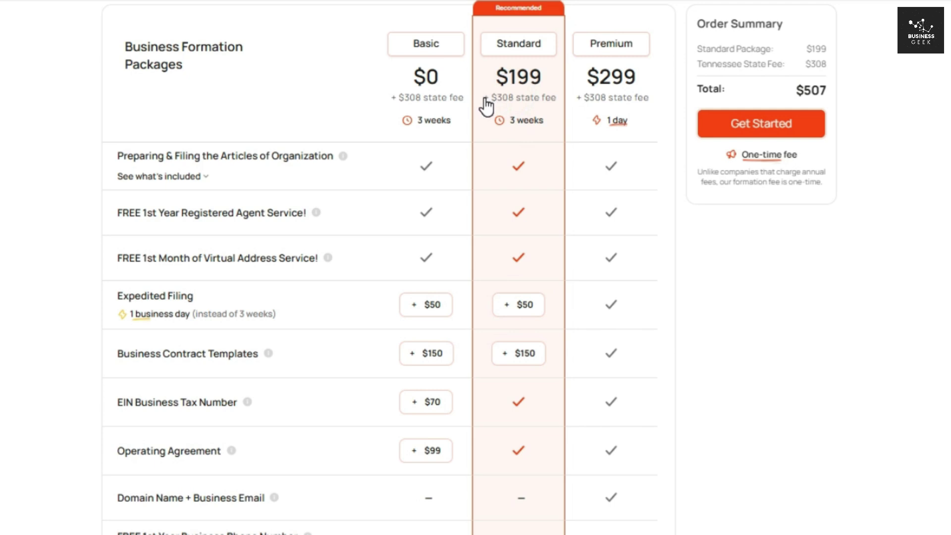
{"action": "left_click_drag", "start_coordinate": [483, 102], "coordinate": [625, 116]}
{"action": "left_click", "coordinate": [597, 102]}
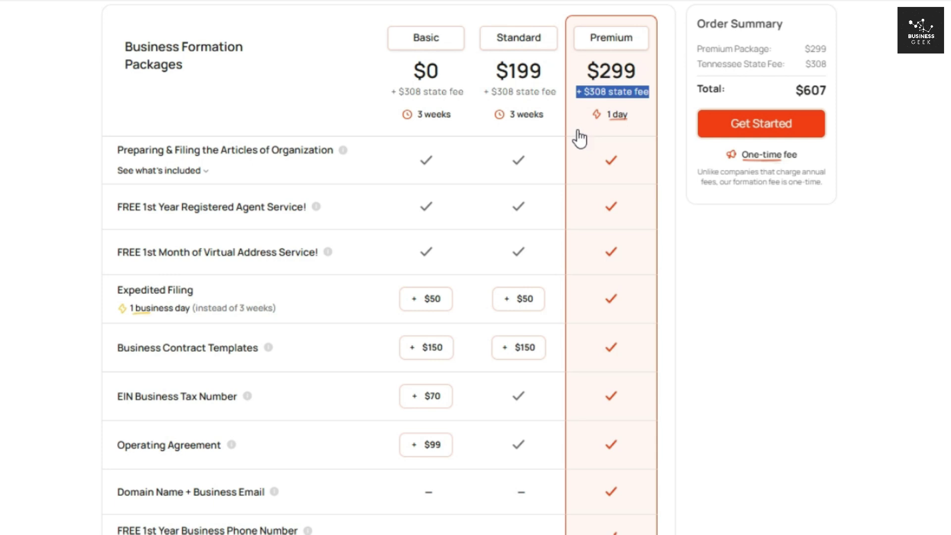
{"action": "left_click", "coordinate": [421, 111]}
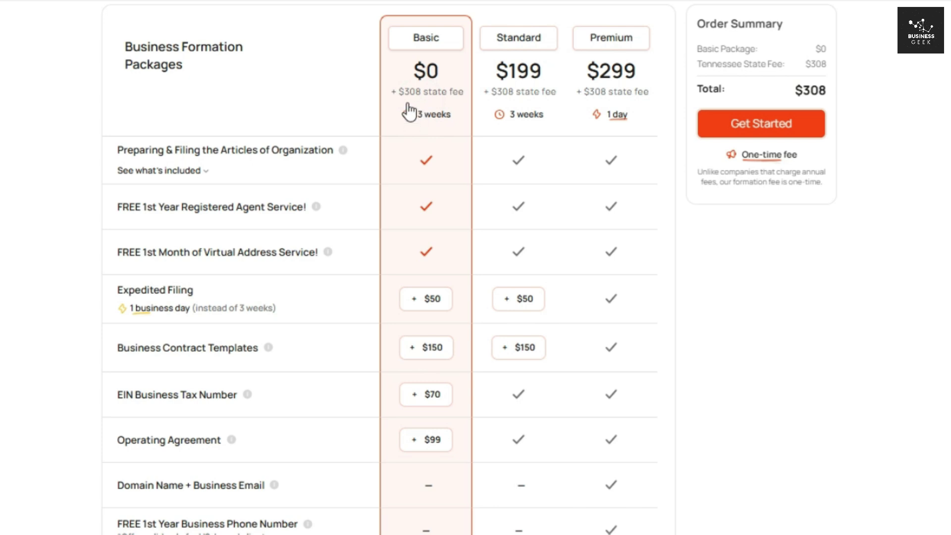
Step: Review Basic's $0 price and features, from Articles of Organization filing to Business Tax Consultation
{"action": "left_click_drag", "start_coordinate": [404, 67], "coordinate": [461, 72]}
{"action": "left_click", "coordinate": [435, 94]}
{"action": "left_click", "coordinate": [111, 153]}
{"action": "left_click_drag", "start_coordinate": [122, 152], "coordinate": [314, 150]}
{"action": "left_click_drag", "start_coordinate": [119, 205], "coordinate": [308, 208]}
{"action": "left_click_drag", "start_coordinate": [119, 251], "coordinate": [318, 251]}
{"action": "scroll", "coordinate": [140, 193], "scroll_direction": "down", "scroll_amount": 10}
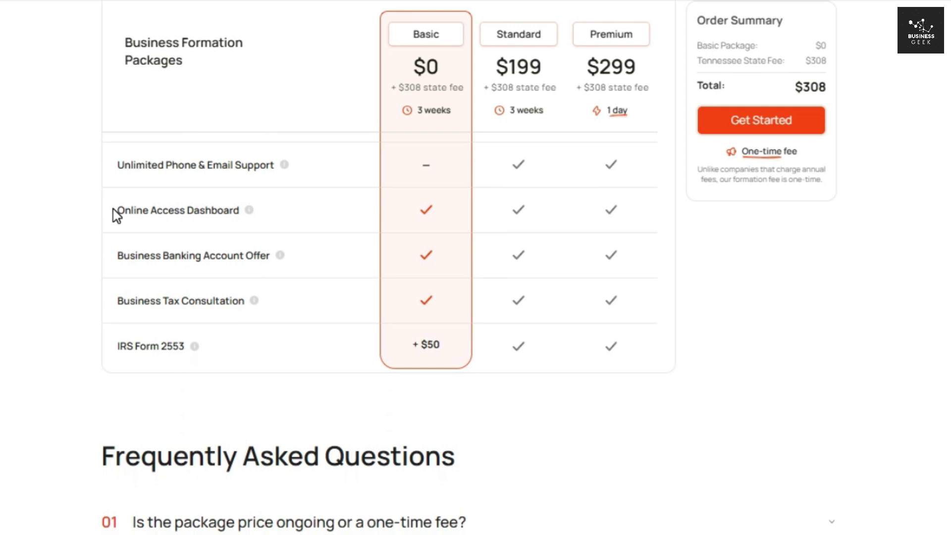
{"action": "left_click_drag", "start_coordinate": [117, 215], "coordinate": [239, 212]}
{"action": "left_click_drag", "start_coordinate": [117, 254], "coordinate": [275, 263]}
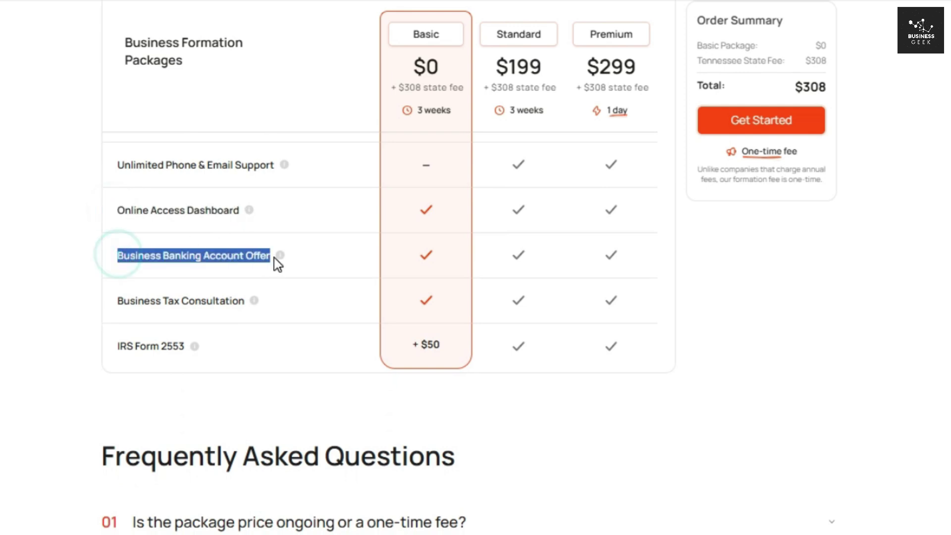
{"action": "left_click", "coordinate": [112, 300]}
{"action": "left_click_drag", "start_coordinate": [132, 299], "coordinate": [244, 303]}
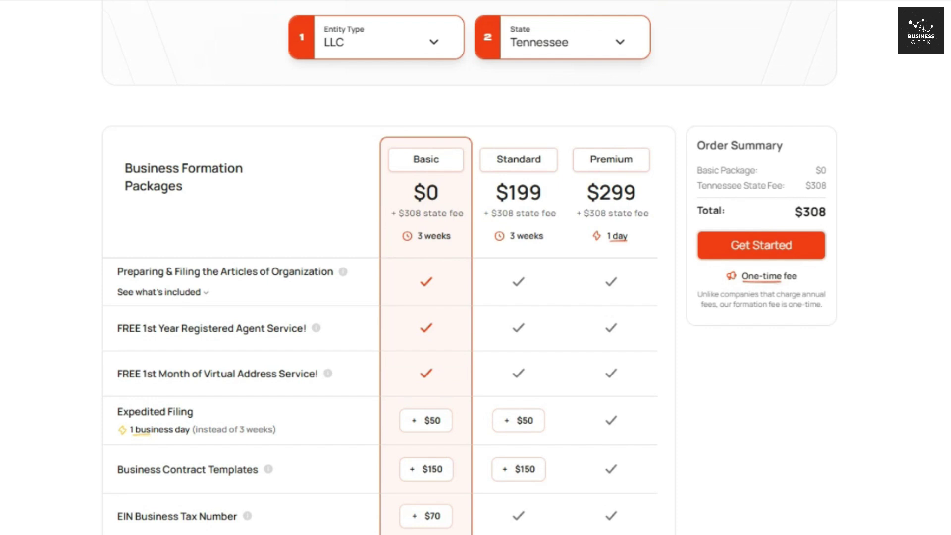
Step: Select the Standard package and note its $199 price
{"action": "scroll", "coordinate": [476, 267], "scroll_direction": "down", "scroll_amount": 3}
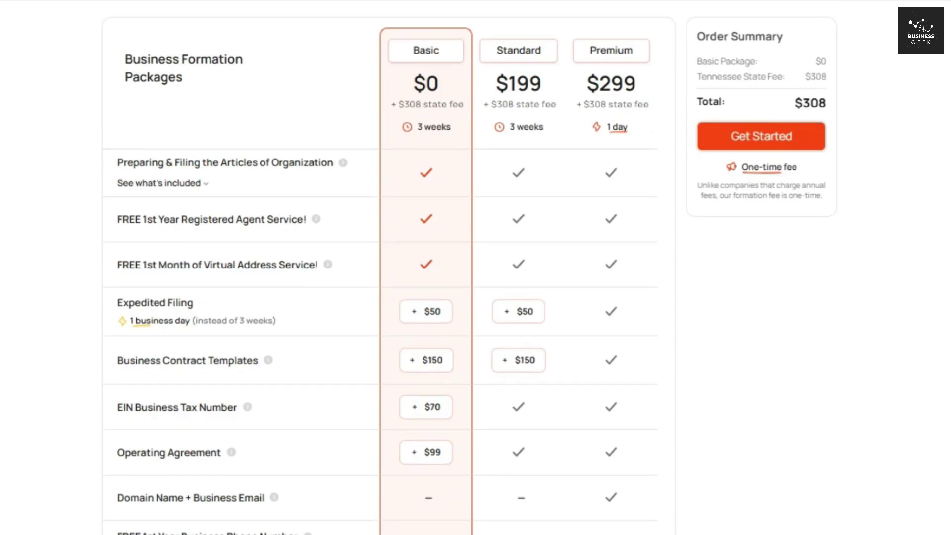
{"action": "scroll", "coordinate": [476, 268], "scroll_direction": "up", "scroll_amount": 1}
{"action": "scroll", "coordinate": [475, 267], "scroll_direction": "down", "scroll_amount": 1}
{"action": "left_click_drag", "start_coordinate": [120, 223], "coordinate": [307, 221]}
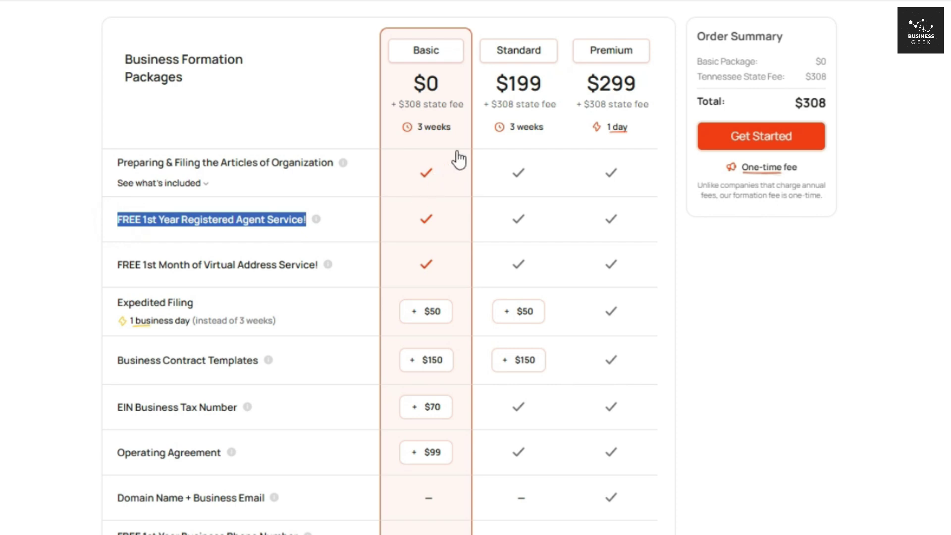
{"action": "left_click", "coordinate": [518, 124]}
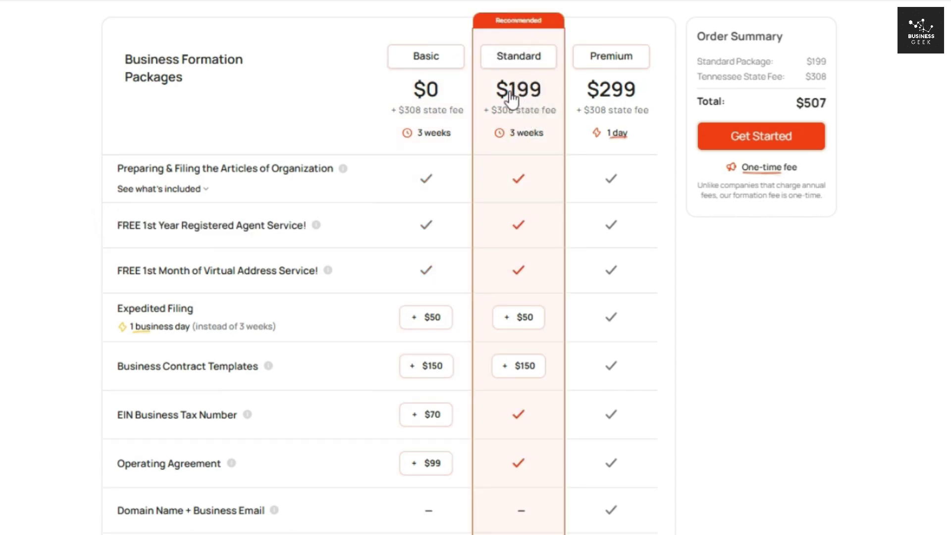
{"action": "left_click_drag", "start_coordinate": [493, 90], "coordinate": [552, 98]}
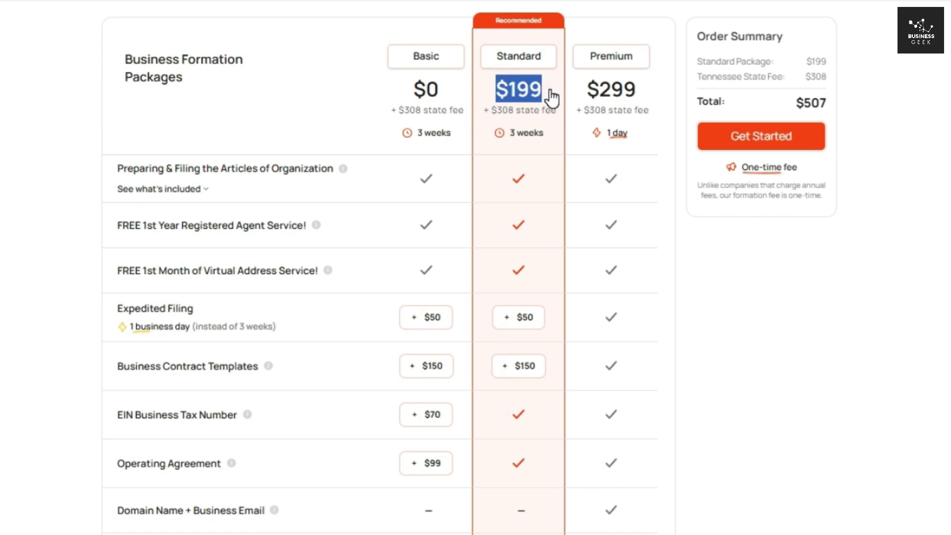
{"action": "left_click", "coordinate": [550, 97]}
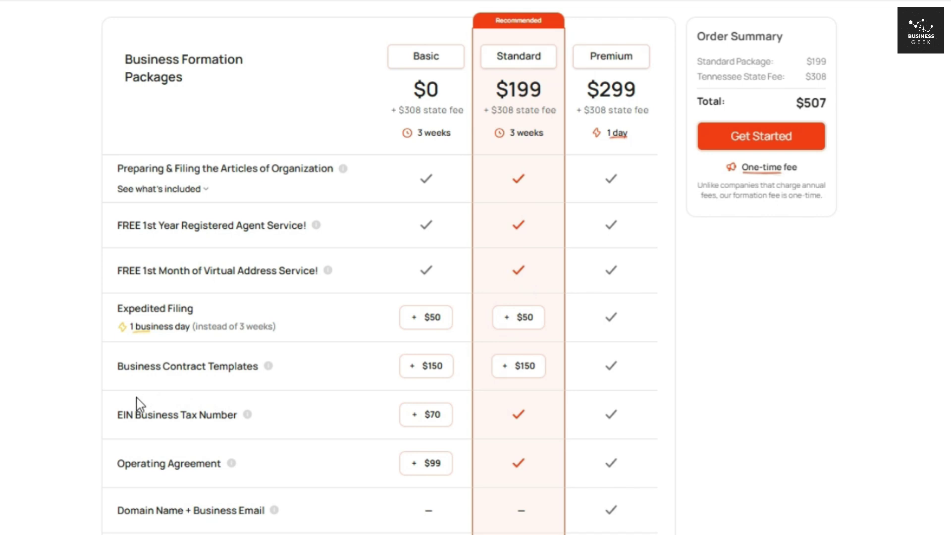
Step: Review the feature rows from EIN and Operating Agreement down to IRS Form 2553
{"action": "left_click_drag", "start_coordinate": [120, 417], "coordinate": [237, 416]}
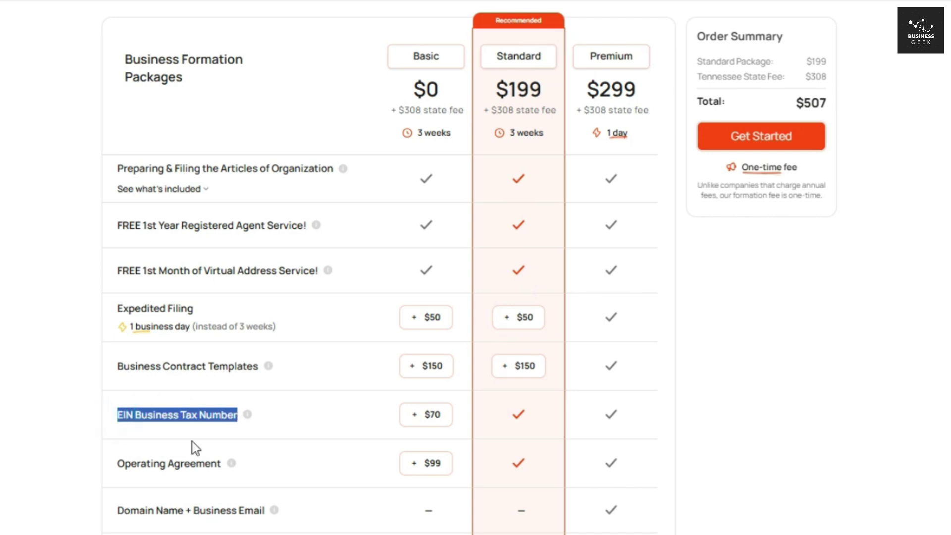
{"action": "left_click_drag", "start_coordinate": [118, 467], "coordinate": [221, 465]}
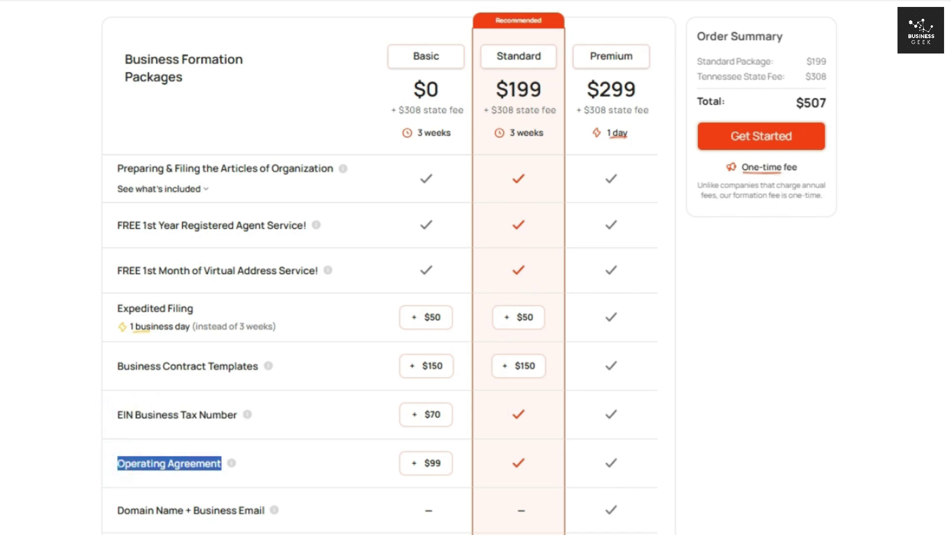
{"action": "scroll", "coordinate": [655, 266], "scroll_direction": "down", "scroll_amount": 9}
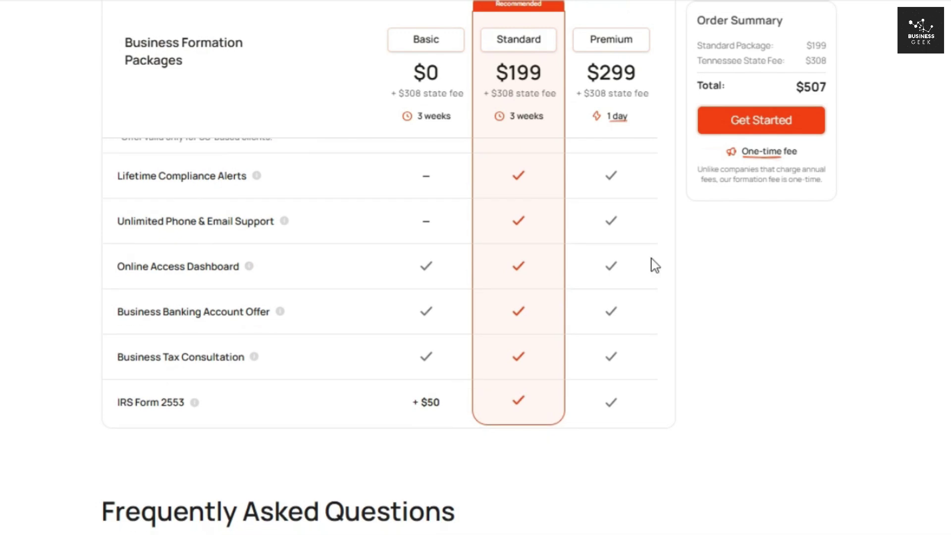
{"action": "left_click_drag", "start_coordinate": [117, 176], "coordinate": [236, 184]}
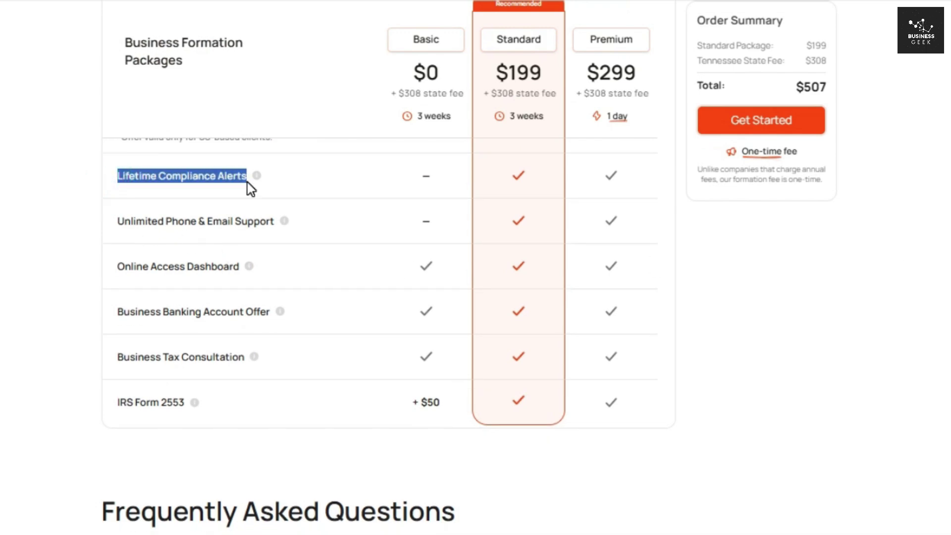
{"action": "left_click_drag", "start_coordinate": [118, 221], "coordinate": [272, 224]}
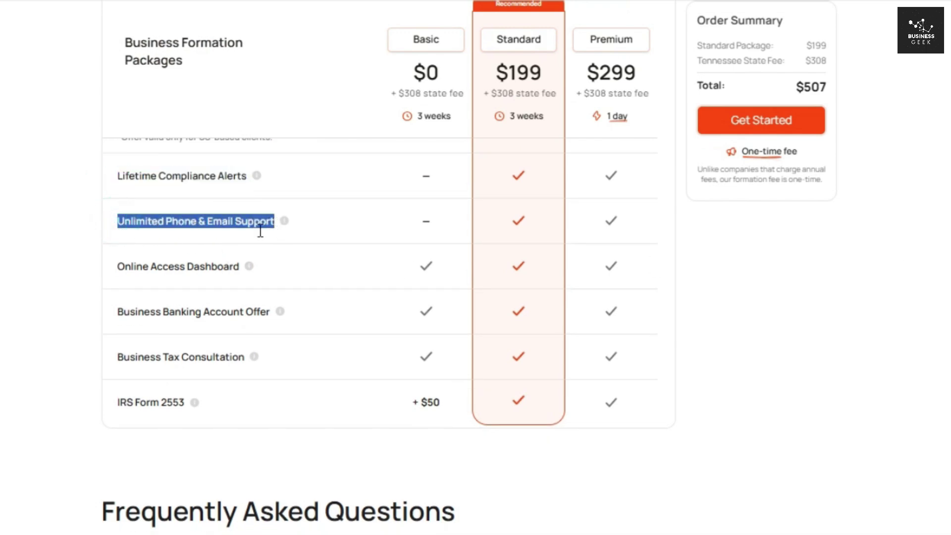
{"action": "left_click_drag", "start_coordinate": [118, 267], "coordinate": [239, 268]}
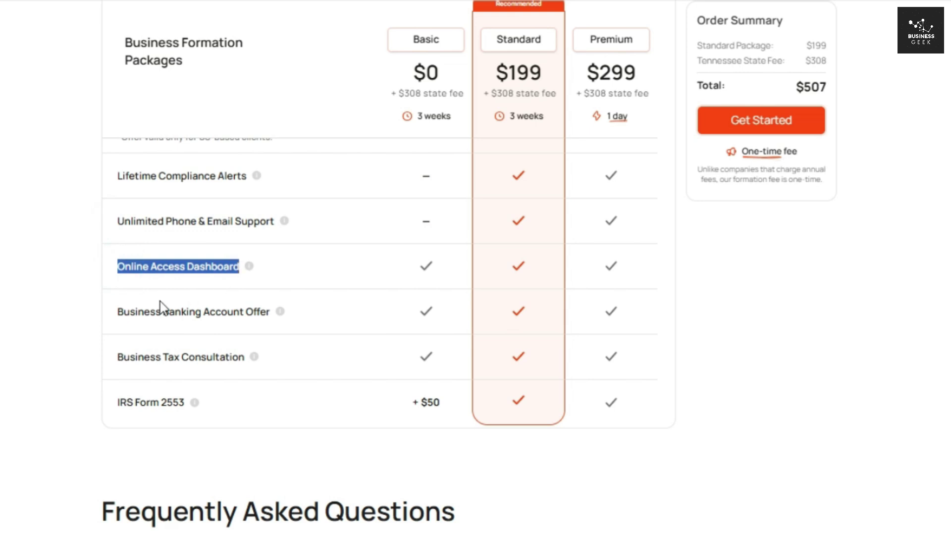
{"action": "left_click_drag", "start_coordinate": [117, 311], "coordinate": [271, 312]}
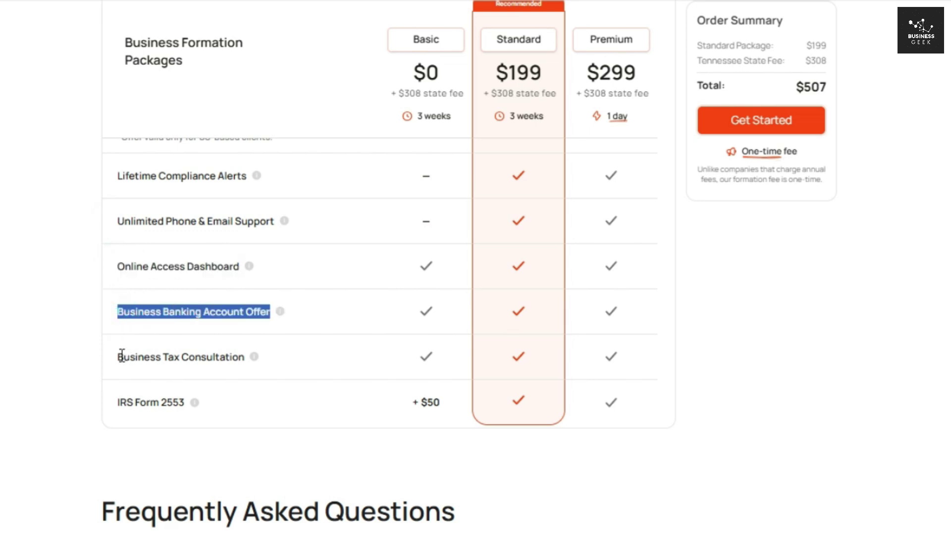
{"action": "left_click_drag", "start_coordinate": [119, 357], "coordinate": [245, 357]}
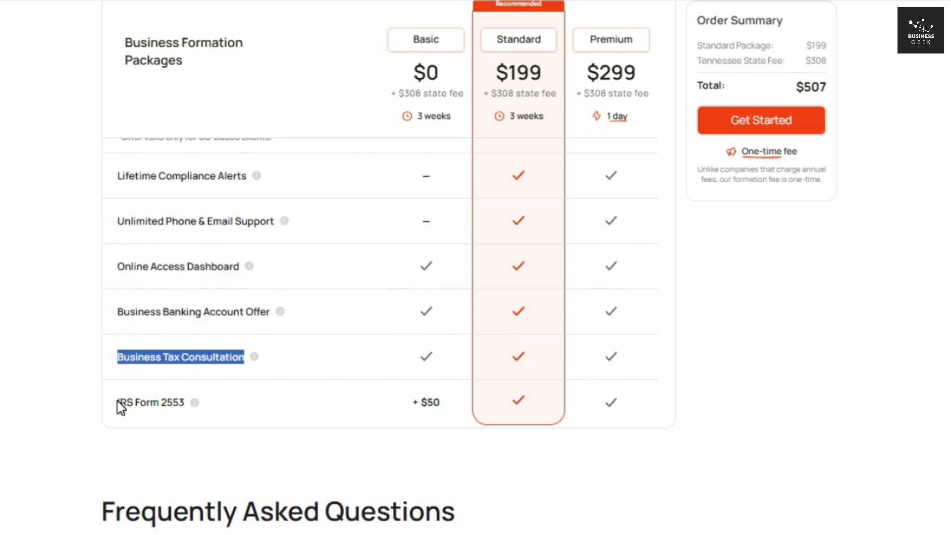
{"action": "left_click_drag", "start_coordinate": [118, 403], "coordinate": [182, 404]}
{"action": "left_click", "coordinate": [84, 375]}
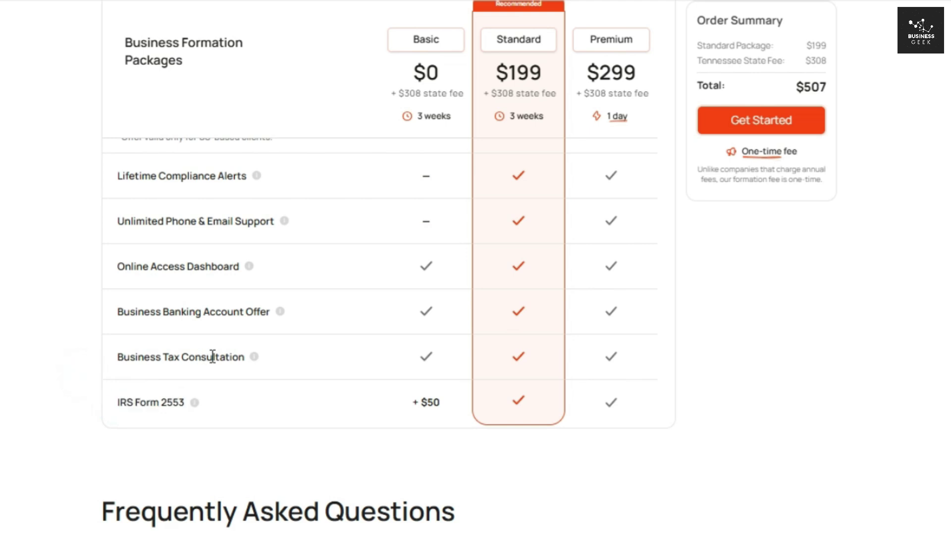
Step: Check the Business Tax Consultation tip and select Premium, making the total $607
{"action": "left_click", "coordinate": [254, 361]}
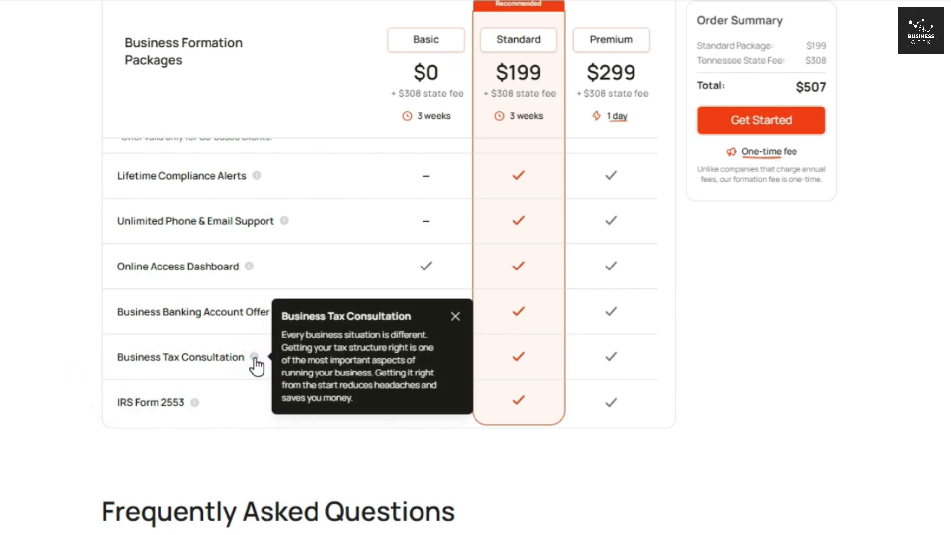
{"action": "left_click", "coordinate": [254, 361]}
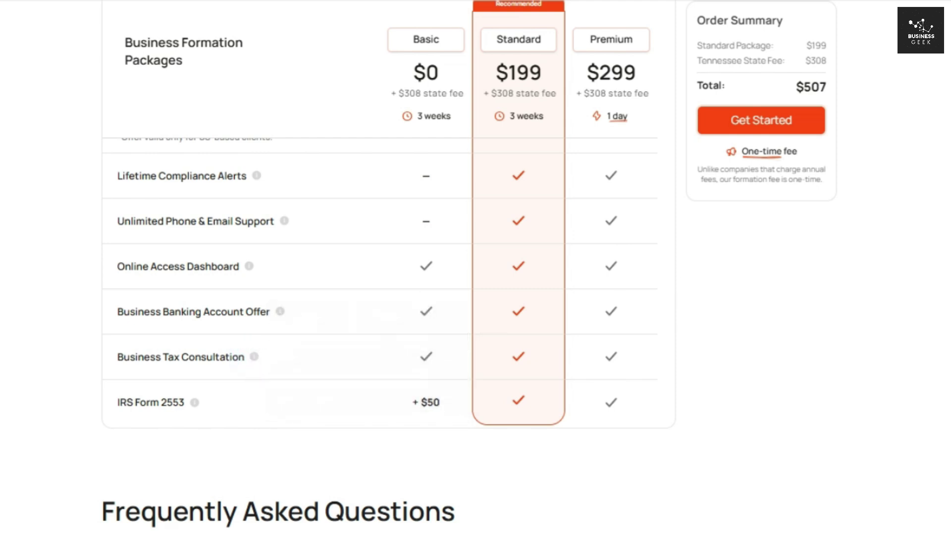
{"action": "scroll", "coordinate": [380, 333], "scroll_direction": "up", "scroll_amount": 6}
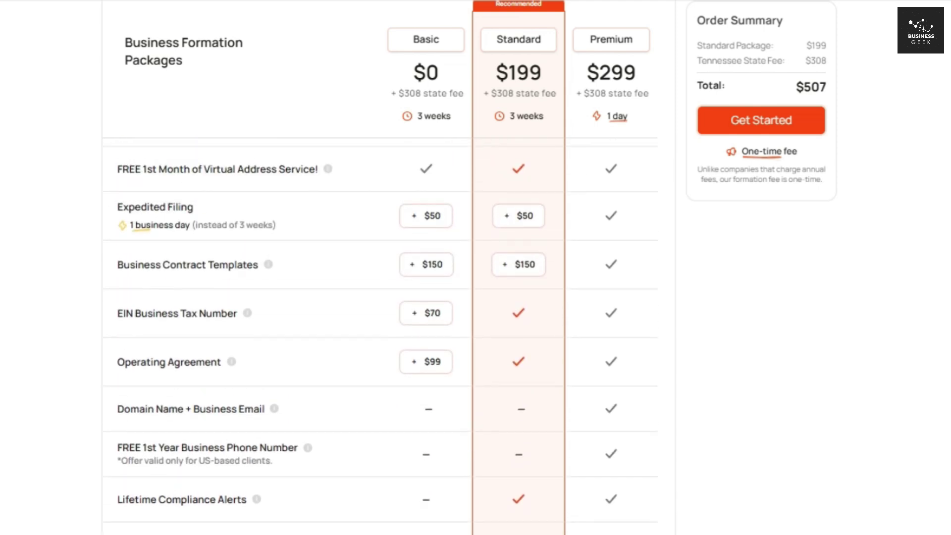
{"action": "scroll", "coordinate": [380, 333], "scroll_direction": "up", "scroll_amount": 3}
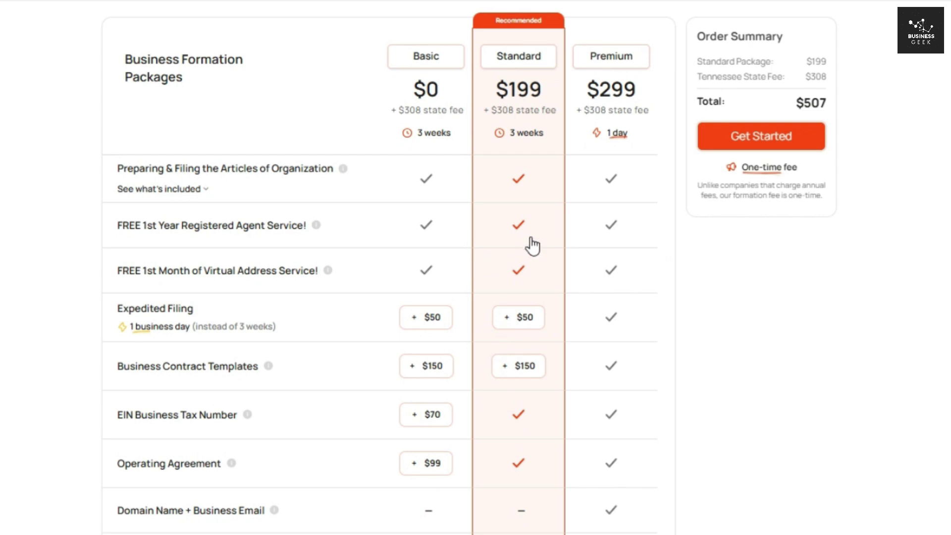
{"action": "left_click", "coordinate": [596, 133]}
{"action": "left_click_drag", "start_coordinate": [585, 82], "coordinate": [638, 84]}
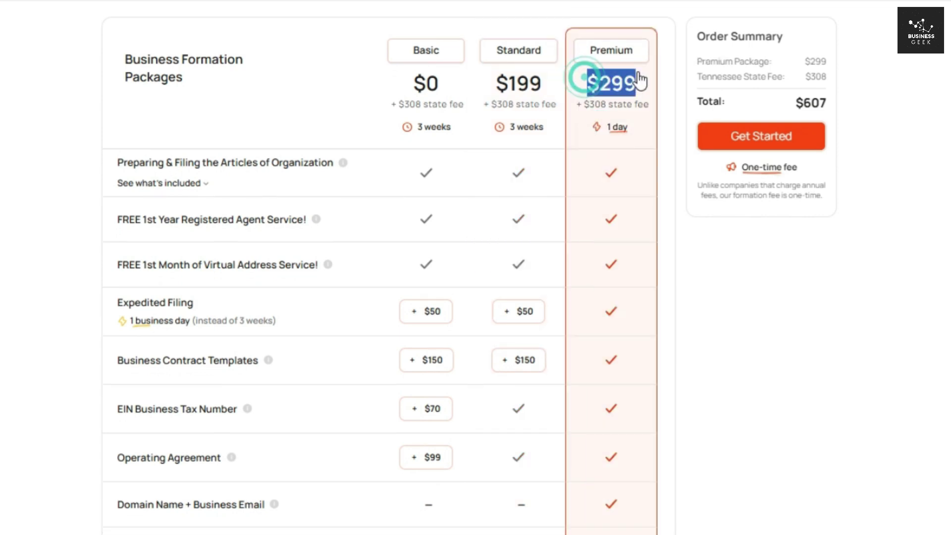
{"action": "scroll", "coordinate": [638, 83], "scroll_direction": "down", "scroll_amount": 3}
{"action": "scroll", "coordinate": [380, 333], "scroll_direction": "down", "scroll_amount": 5}
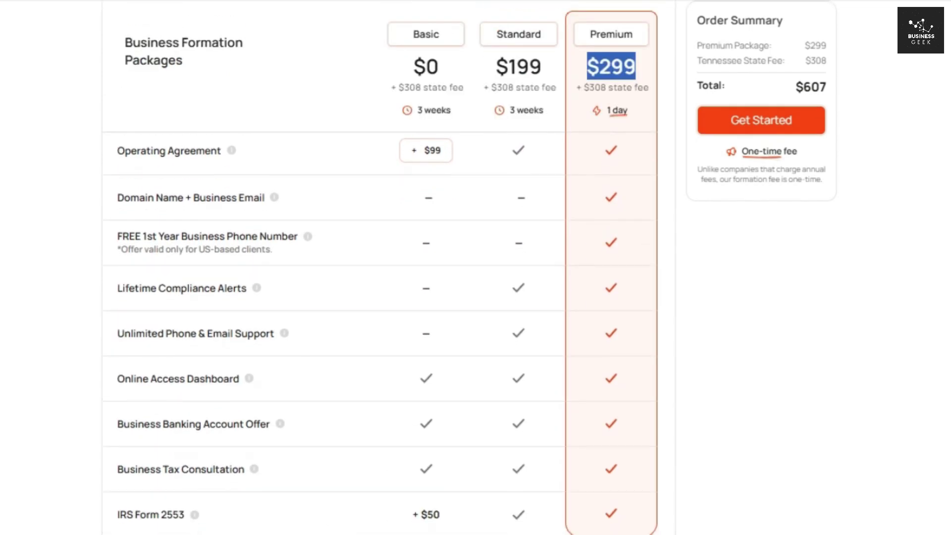
{"action": "scroll", "coordinate": [379, 333], "scroll_direction": "up", "scroll_amount": 1}
{"action": "scroll", "coordinate": [380, 333], "scroll_direction": "up", "scroll_amount": 6}
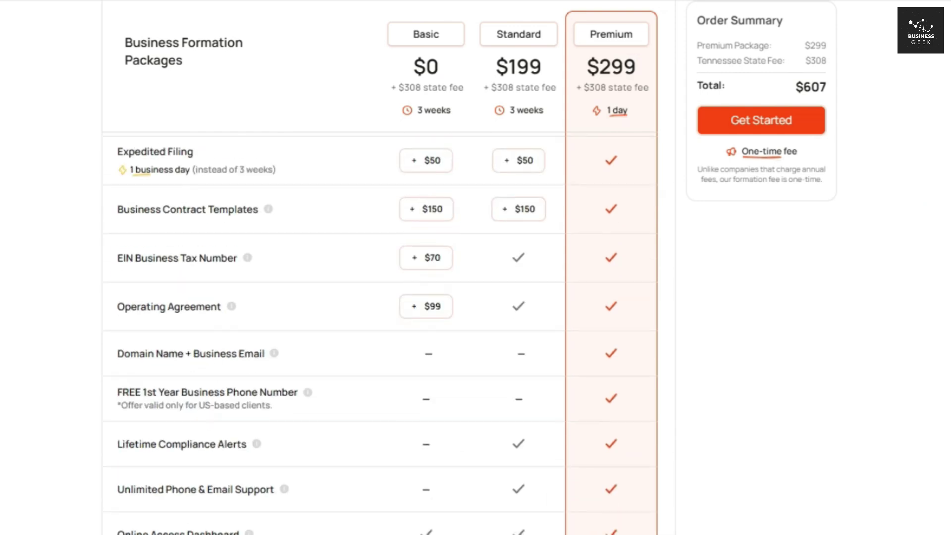
{"action": "scroll", "coordinate": [379, 333], "scroll_direction": "down", "scroll_amount": 1}
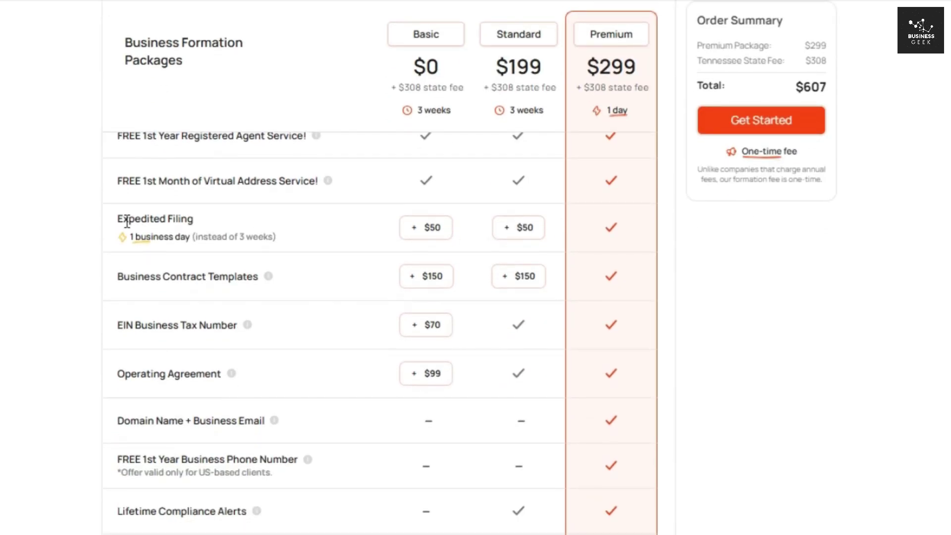
{"action": "left_click_drag", "start_coordinate": [119, 219], "coordinate": [207, 224]}
{"action": "left_click_drag", "start_coordinate": [118, 276], "coordinate": [260, 276]}
{"action": "left_click_drag", "start_coordinate": [118, 375], "coordinate": [233, 382]}
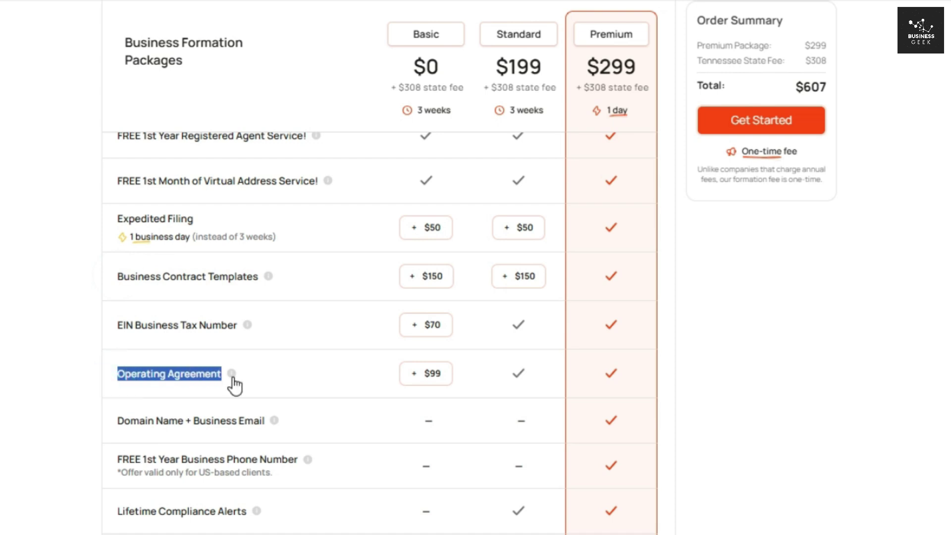
{"action": "left_click_drag", "start_coordinate": [119, 422], "coordinate": [265, 425]}
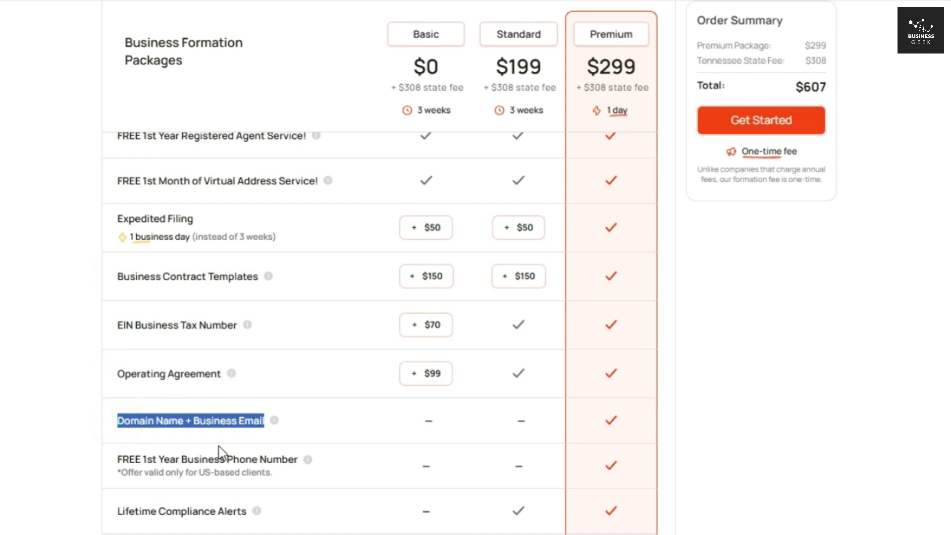
{"action": "left_click_drag", "start_coordinate": [115, 460], "coordinate": [298, 461]}
{"action": "scroll", "coordinate": [297, 461], "scroll_direction": "down", "scroll_amount": 5}
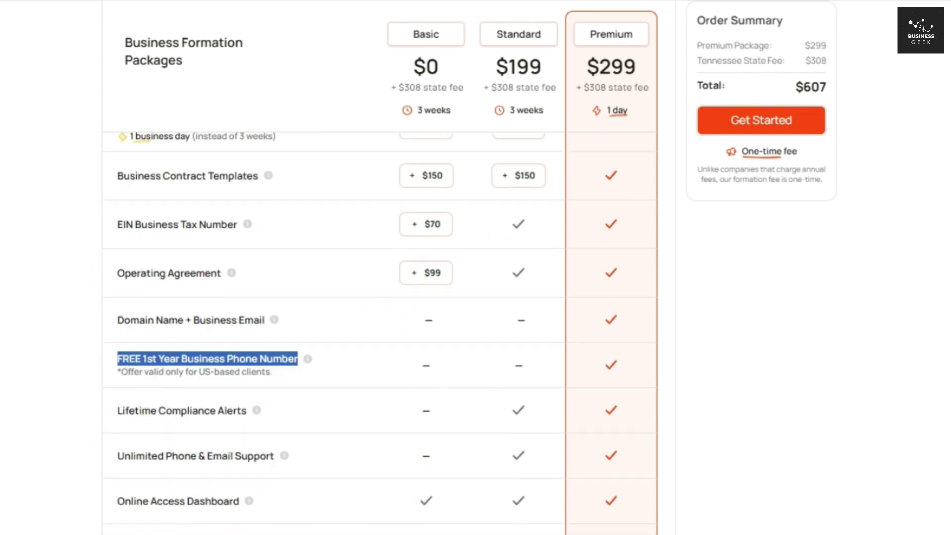
{"action": "scroll", "coordinate": [907, 271], "scroll_direction": "down", "scroll_amount": 1}
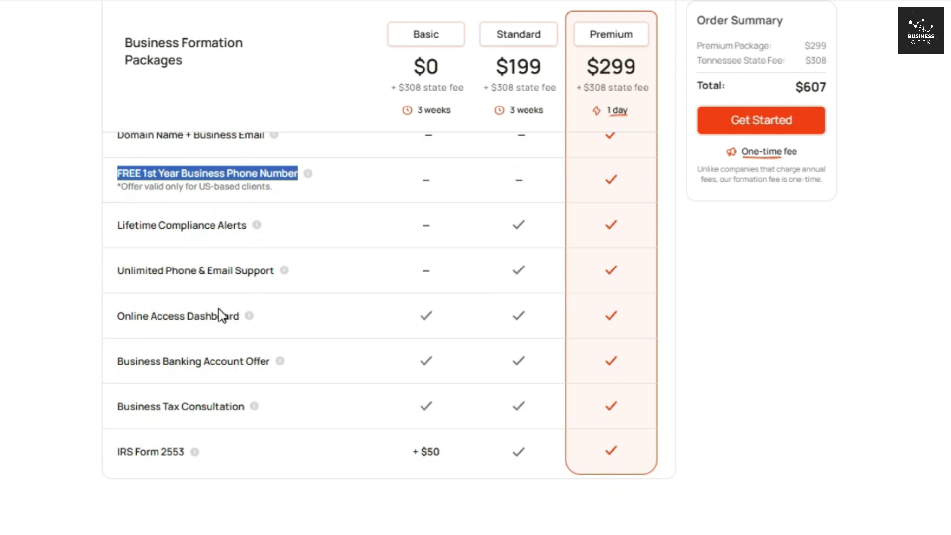
{"action": "left_click", "coordinate": [86, 310]}
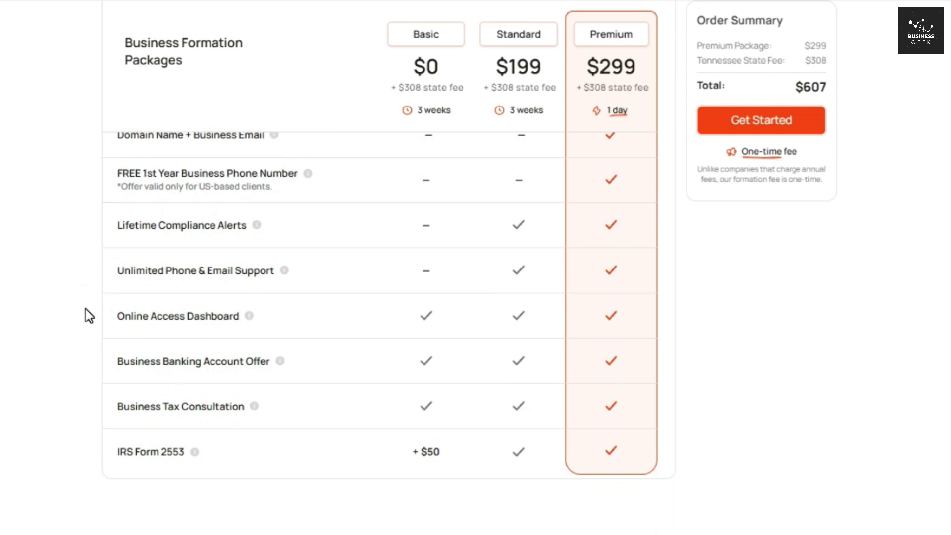
{"action": "scroll", "coordinate": [388, 313], "scroll_direction": "up", "scroll_amount": 5}
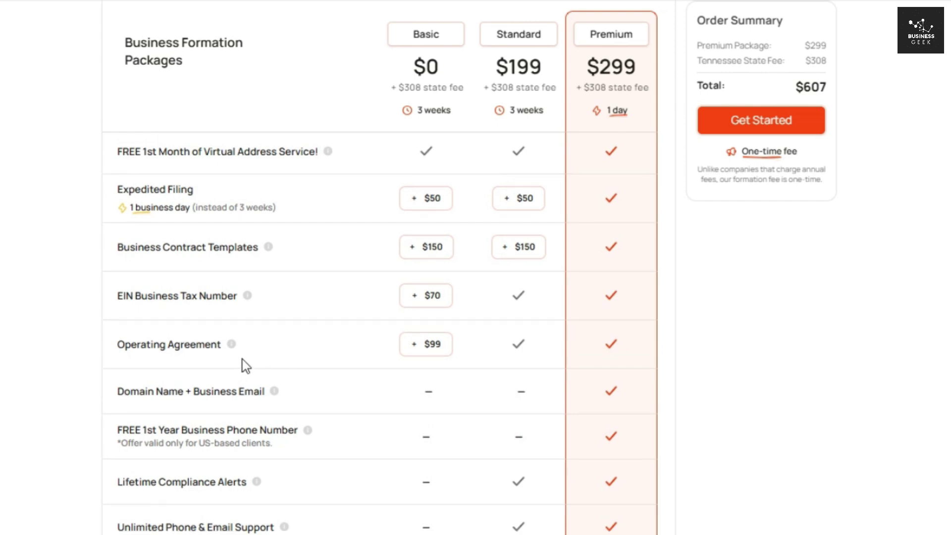
{"action": "left_click", "coordinate": [247, 201]}
{"action": "left_click", "coordinate": [273, 391]}
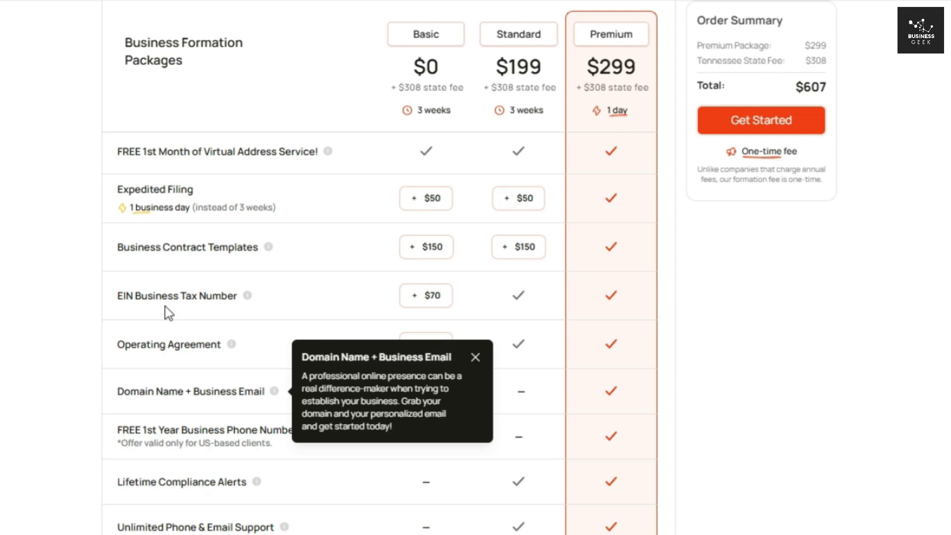
{"action": "left_click", "coordinate": [186, 270]}
{"action": "left_click", "coordinate": [269, 248]}
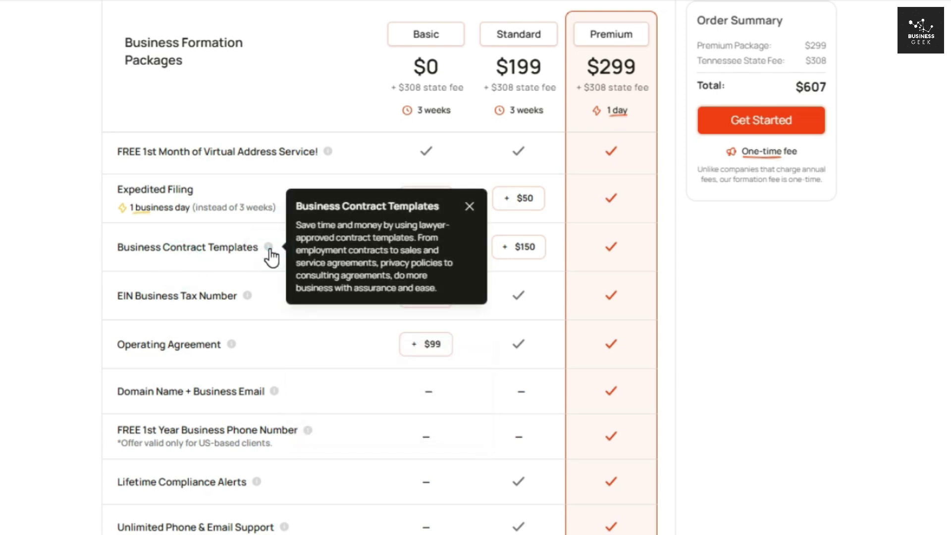
{"action": "left_click", "coordinate": [91, 253]}
{"action": "scroll", "coordinate": [406, 303], "scroll_direction": "down", "scroll_amount": 5}
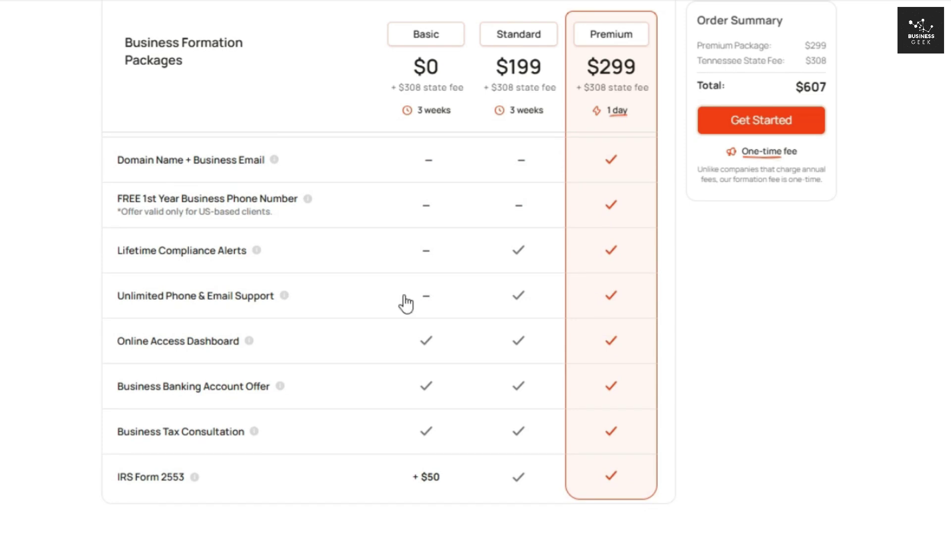
{"action": "scroll", "coordinate": [406, 303], "scroll_direction": "up", "scroll_amount": 7}
Step: Switch to the $199 Standard package for a $507 total and start the order
{"action": "left_click", "coordinate": [529, 105]}
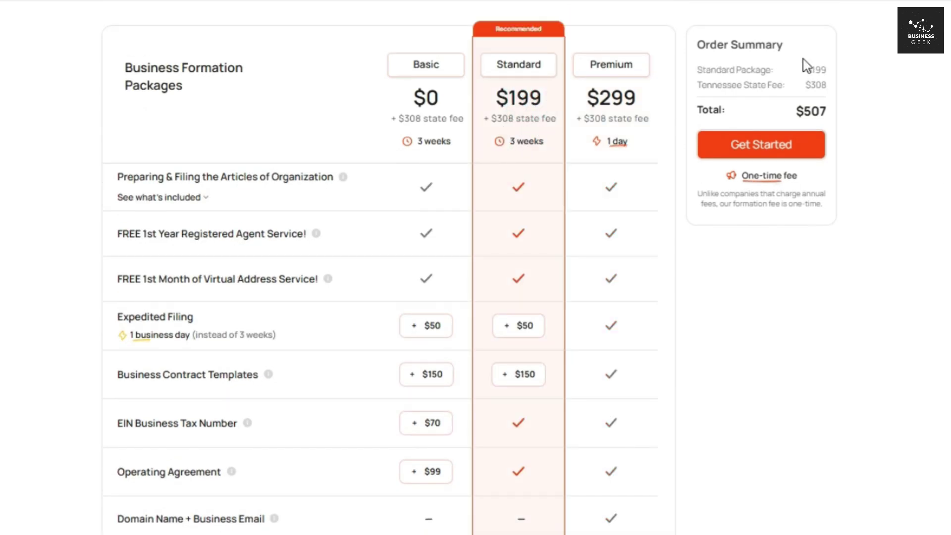
{"action": "left_click_drag", "start_coordinate": [803, 65], "coordinate": [848, 111]}
{"action": "left_click", "coordinate": [848, 110]}
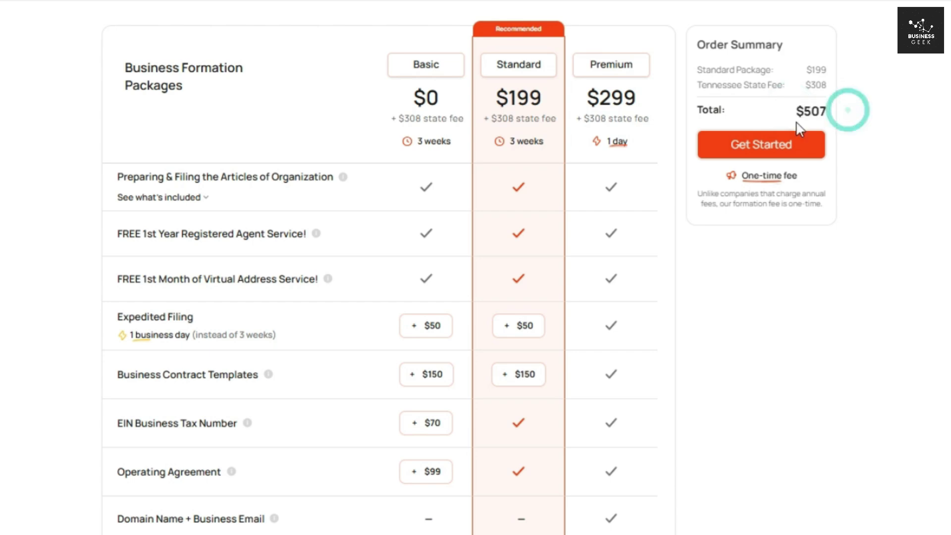
{"action": "left_click", "coordinate": [750, 144]}
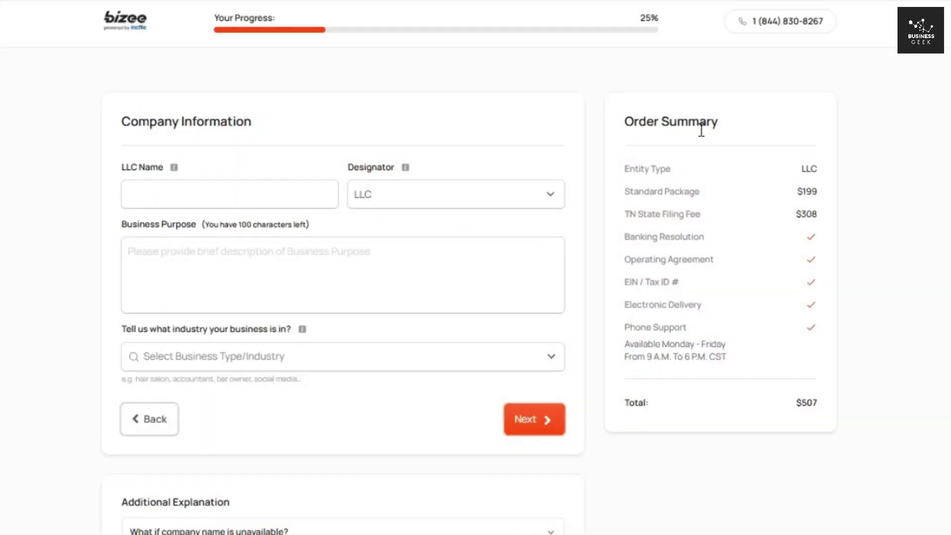
Step: Name the LLC 'Dot Fiction', describe it as a book store business, and choose Book stores
{"action": "left_click", "coordinate": [252, 200]}
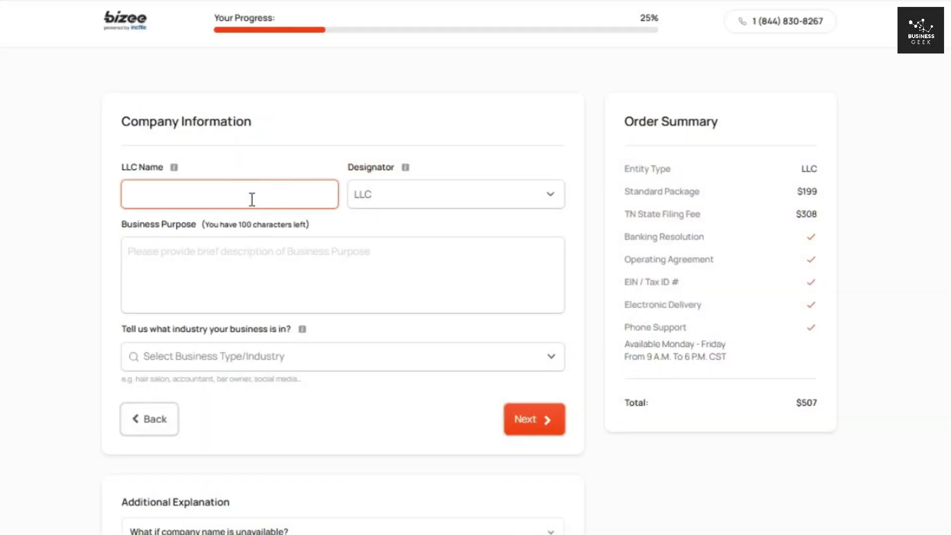
{"action": "type", "text": "Dot Fiction"}
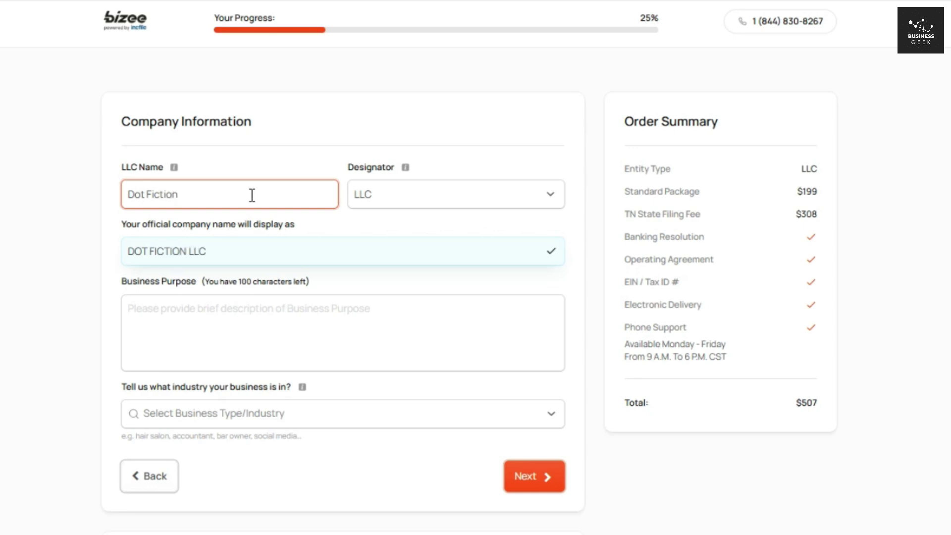
{"action": "left_click", "coordinate": [218, 305]}
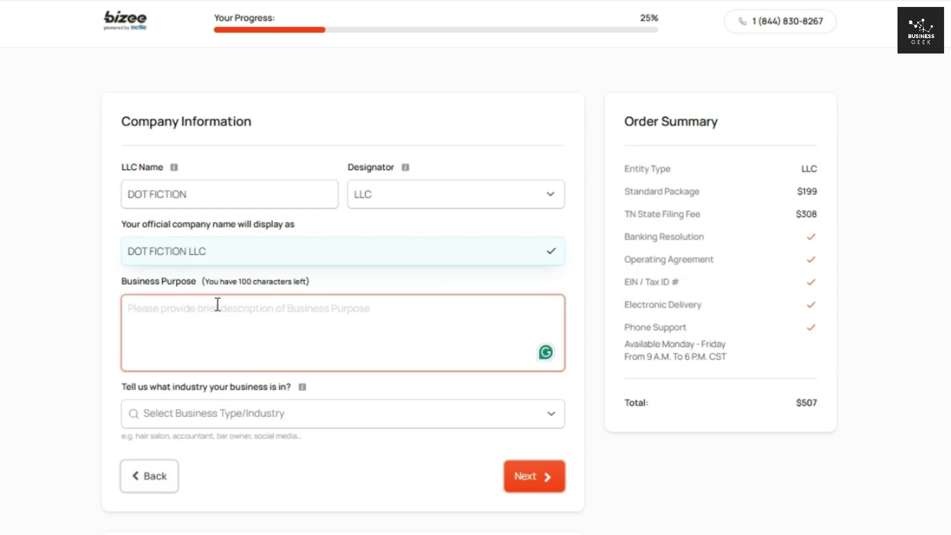
{"action": "type", "text": "I intend to r"}
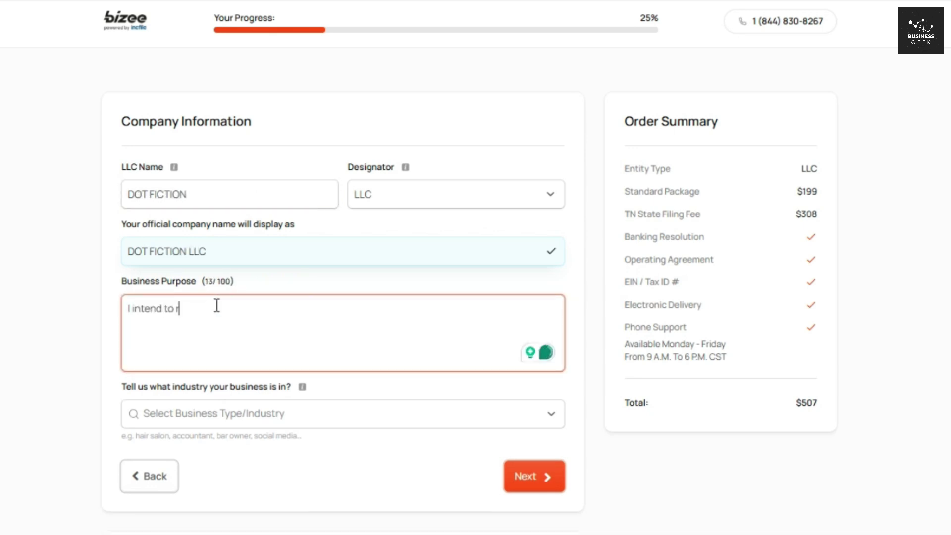
{"action": "type", "text": "un s successful book store"}
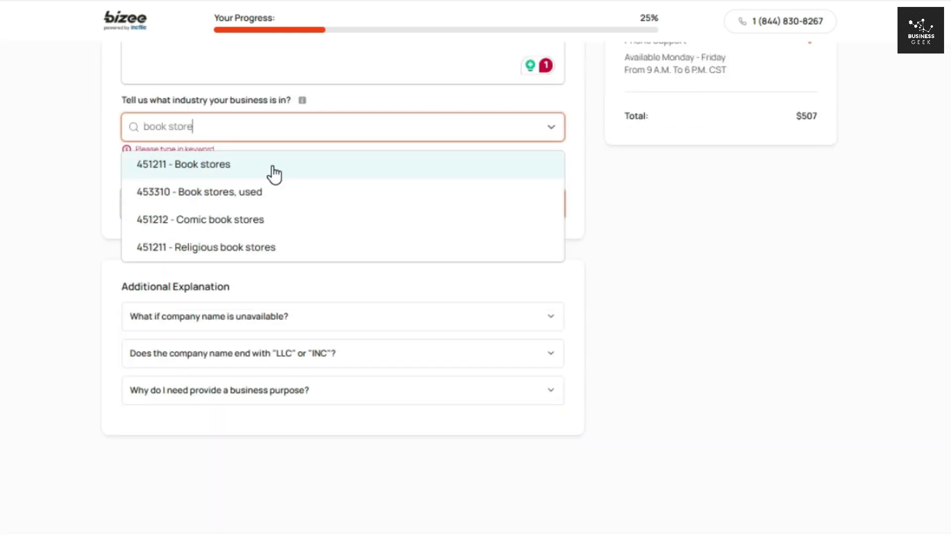
{"action": "left_click", "coordinate": [273, 165]}
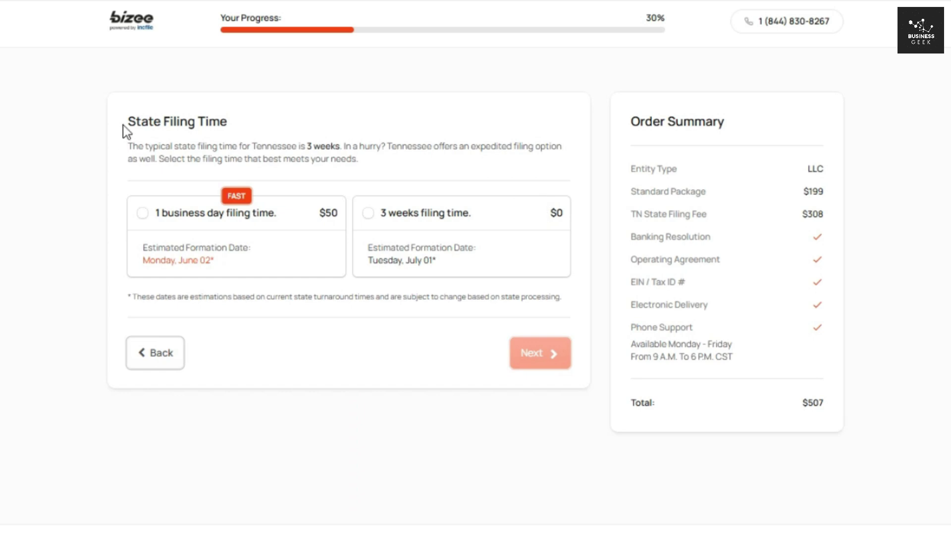
Step: Choose the $50 one-business-day filing time and continue to the Contact Person step
{"action": "left_click_drag", "start_coordinate": [125, 123], "coordinate": [244, 124]}
{"action": "left_click", "coordinate": [248, 127]}
{"action": "left_click_drag", "start_coordinate": [310, 213], "coordinate": [343, 210]}
{"action": "left_click", "coordinate": [346, 181]}
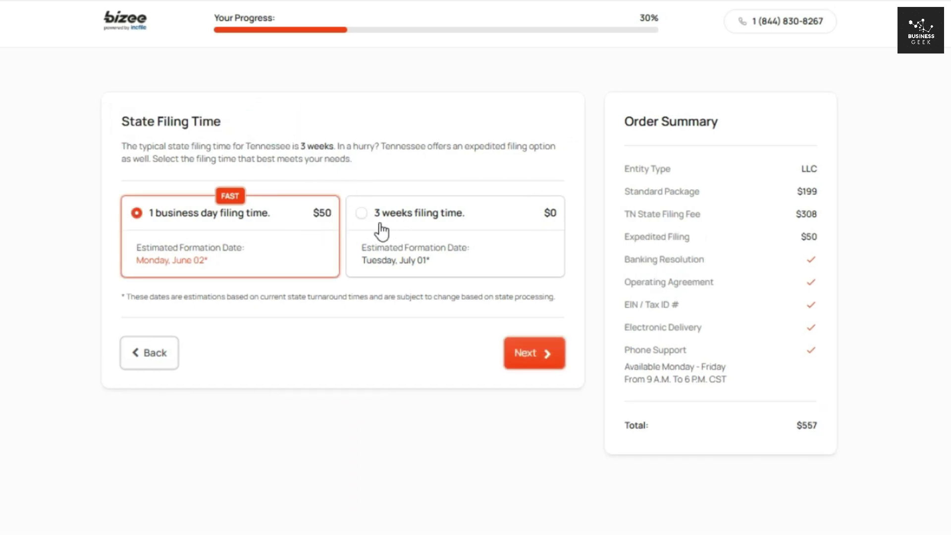
{"action": "left_click", "coordinate": [250, 225]}
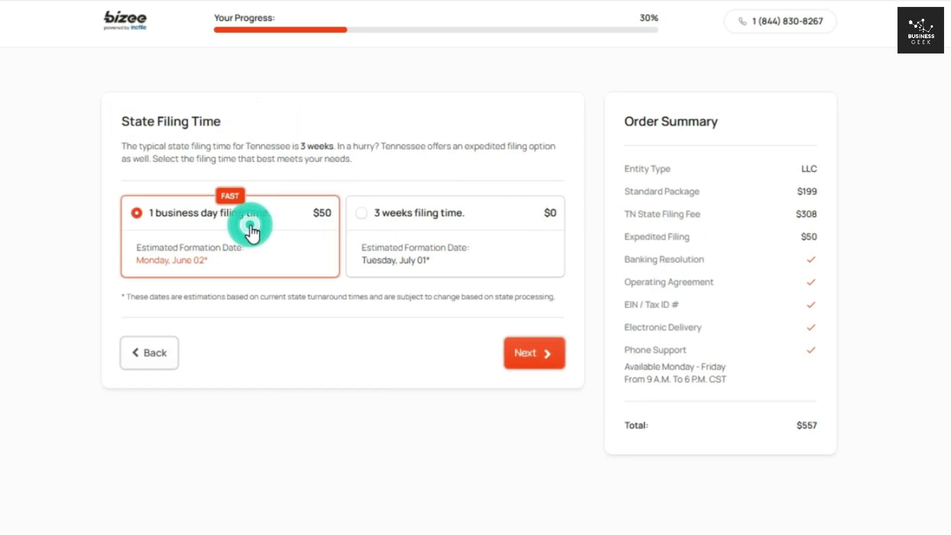
{"action": "left_click", "coordinate": [528, 352]}
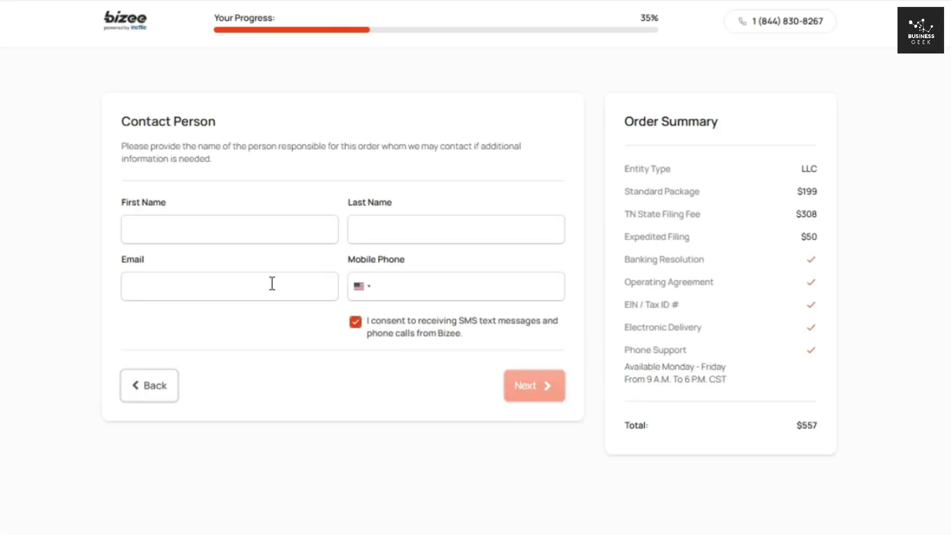
Step: Autofill the contact's first and last name, paste their e-mail and mobile number, and submit
{"action": "left_click", "coordinate": [263, 230]}
{"action": "left_click", "coordinate": [266, 274]}
{"action": "left_click", "coordinate": [426, 227]}
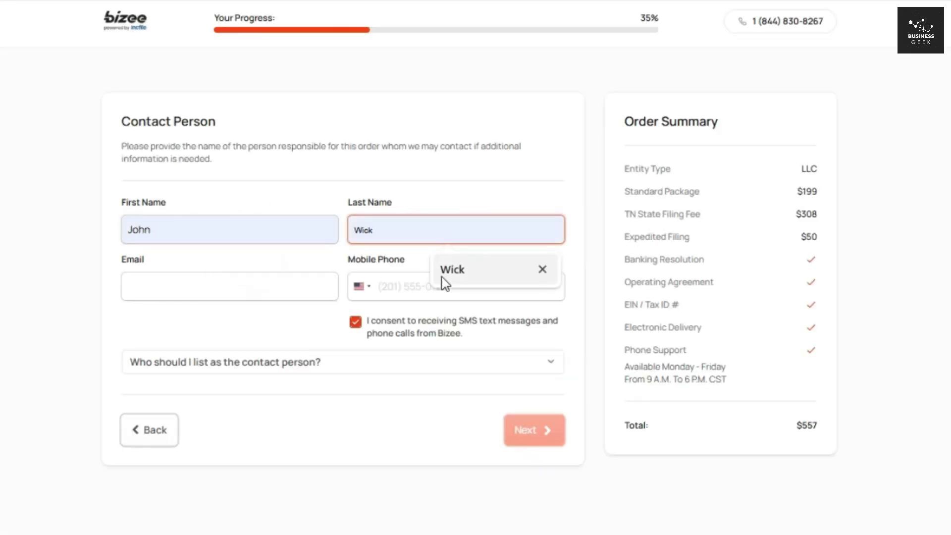
{"action": "left_click", "coordinate": [444, 278]}
{"action": "left_click", "coordinate": [174, 276]}
{"action": "key", "text": "ctrl+v"}
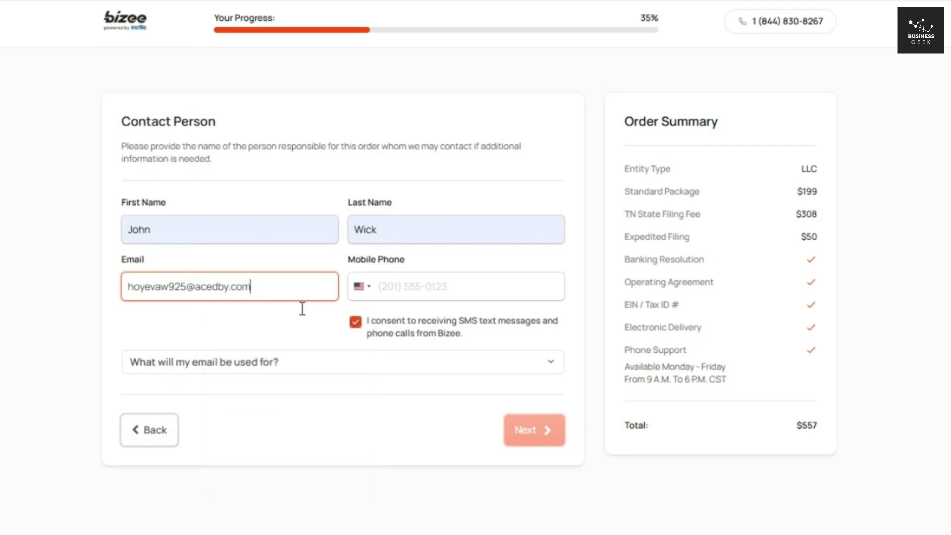
{"action": "left_click", "coordinate": [495, 288]}
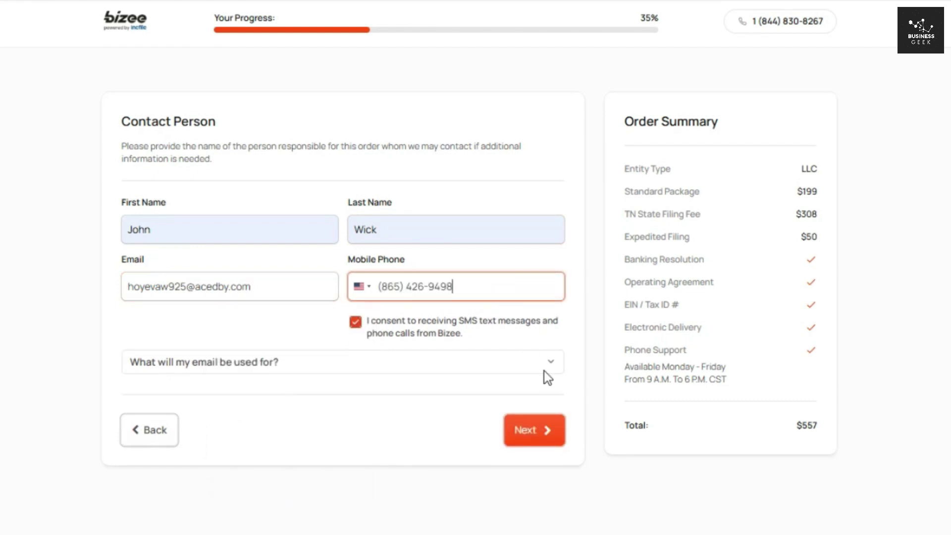
{"action": "left_click", "coordinate": [549, 429]}
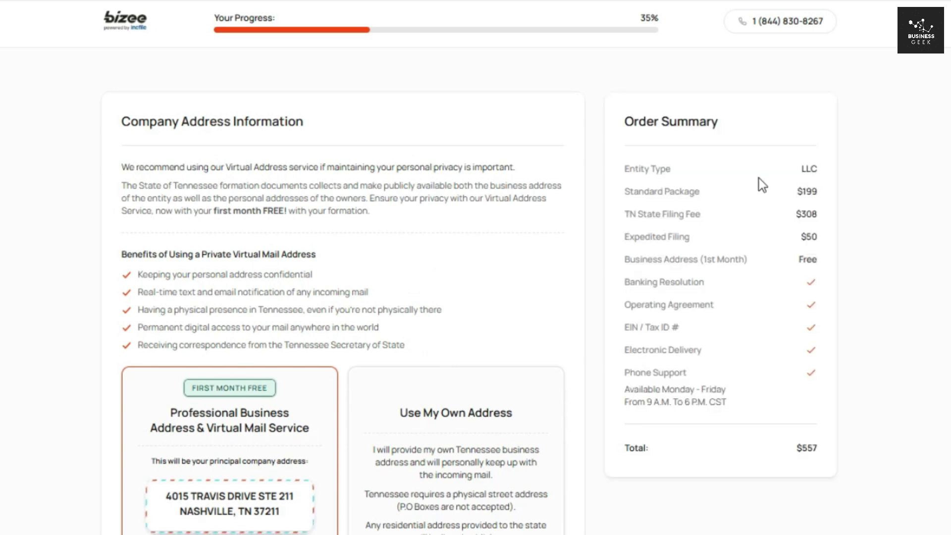
{"action": "scroll", "coordinate": [760, 185], "scroll_direction": "down", "scroll_amount": 4}
{"action": "scroll", "coordinate": [319, 121], "scroll_direction": "down", "scroll_amount": 3}
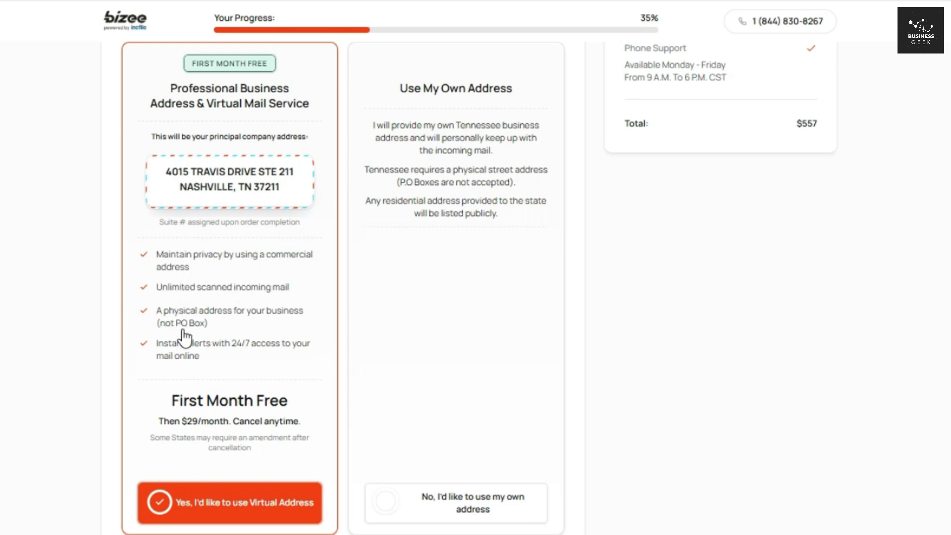
{"action": "left_click_drag", "start_coordinate": [156, 421], "coordinate": [306, 424]}
{"action": "left_click", "coordinate": [320, 425]}
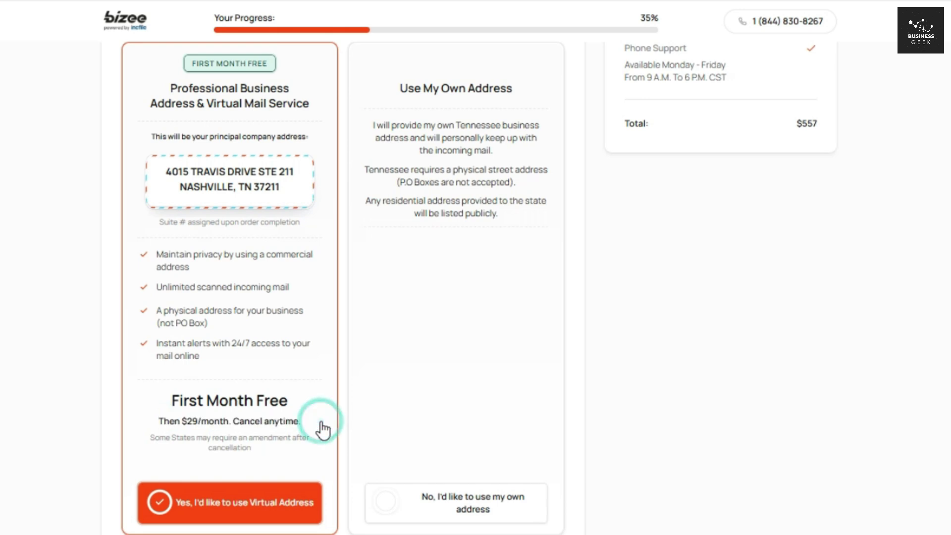
{"action": "scroll", "coordinate": [226, 243], "scroll_direction": "down", "scroll_amount": 10}
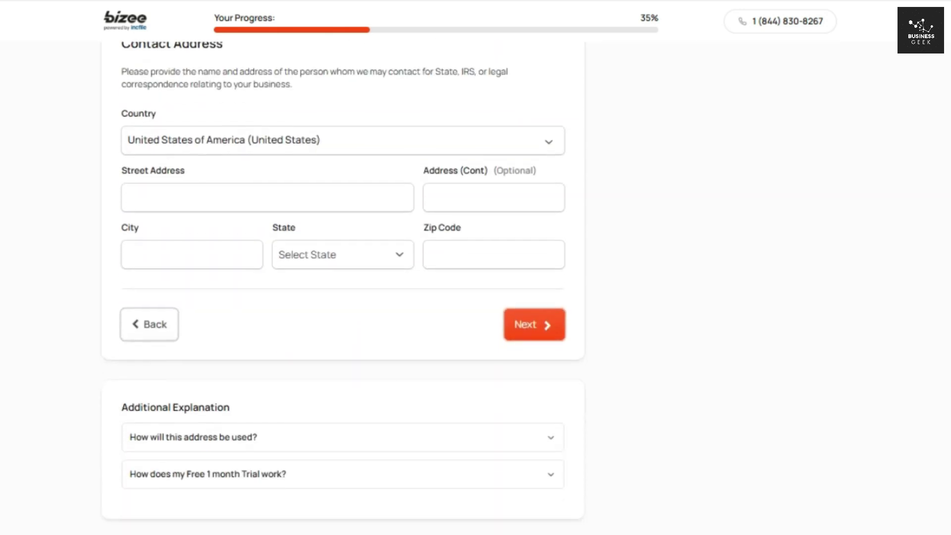
Step: Enter the contact's street address, city and zip code with Tennessee as state, and submit
{"action": "scroll", "coordinate": [226, 243], "scroll_direction": "up", "scroll_amount": 1}
{"action": "left_click", "coordinate": [226, 244]}
{"action": "left_click", "coordinate": [159, 308]}
{"action": "type", "text": "Lake City"}
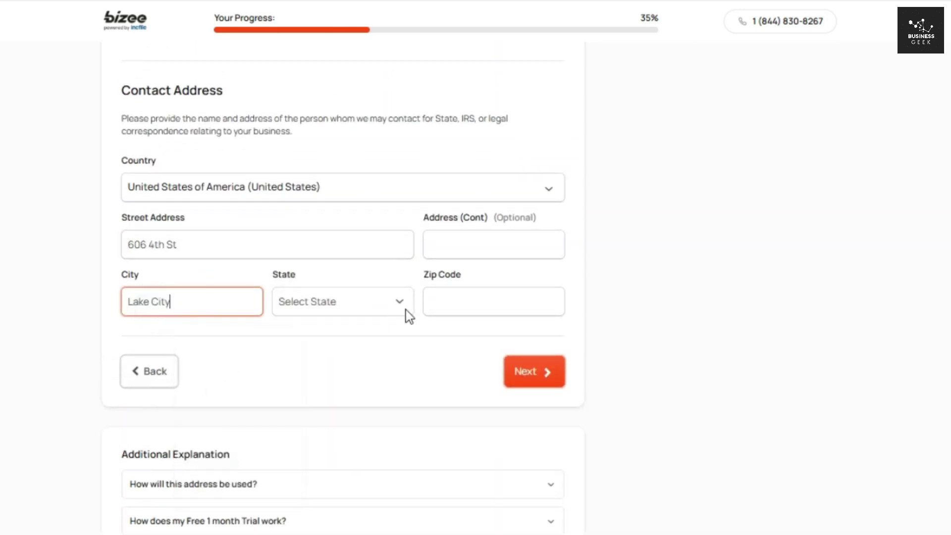
{"action": "left_click", "coordinate": [402, 307]}
{"action": "left_click_drag", "start_coordinate": [407, 41], "coordinate": [410, 239]}
{"action": "left_click", "coordinate": [367, 191]}
{"action": "left_click", "coordinate": [494, 294]}
{"action": "type", "text": "37769"}
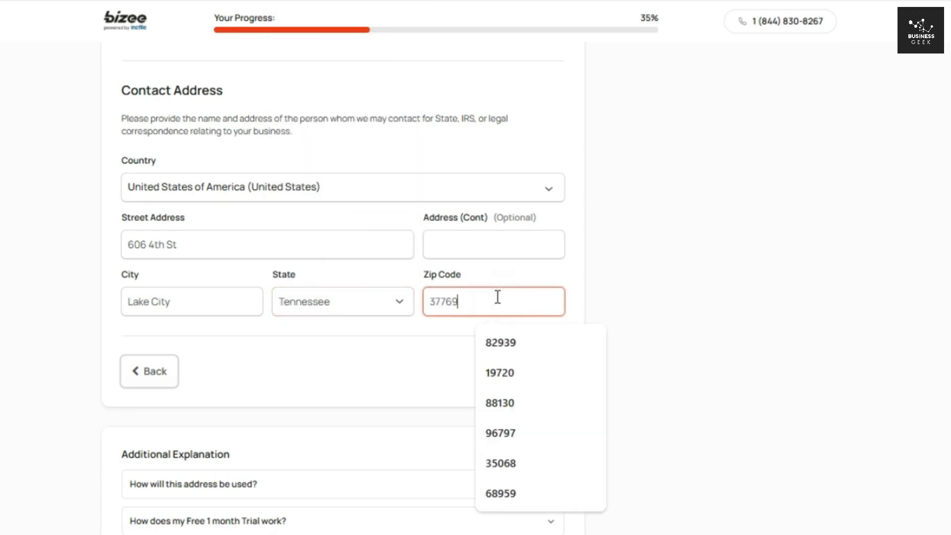
{"action": "left_click", "coordinate": [613, 324]}
{"action": "left_click", "coordinate": [520, 382]}
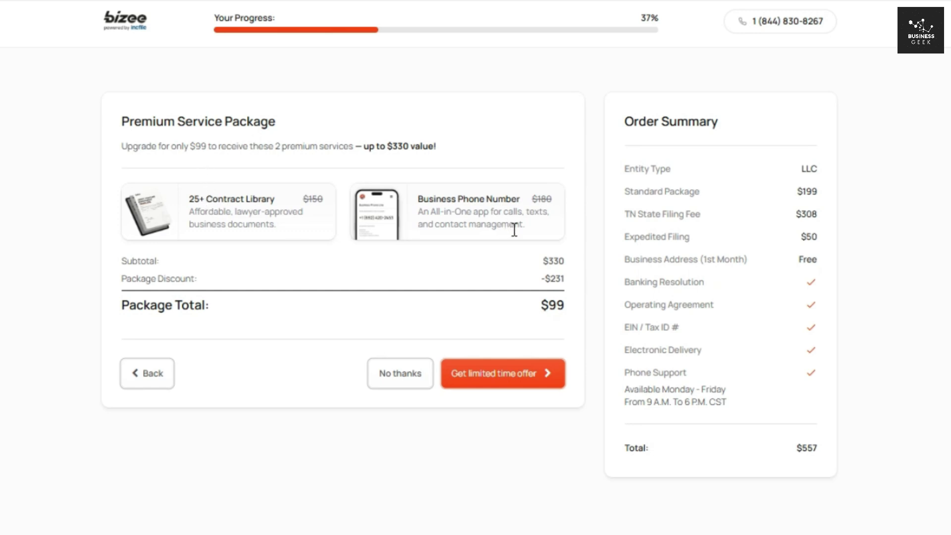
Step: Decline the $99 Premium Service Package with 'No thanks'
{"action": "left_click_drag", "start_coordinate": [541, 304], "coordinate": [571, 310]}
{"action": "left_click", "coordinate": [576, 304]}
{"action": "left_click", "coordinate": [402, 373]}
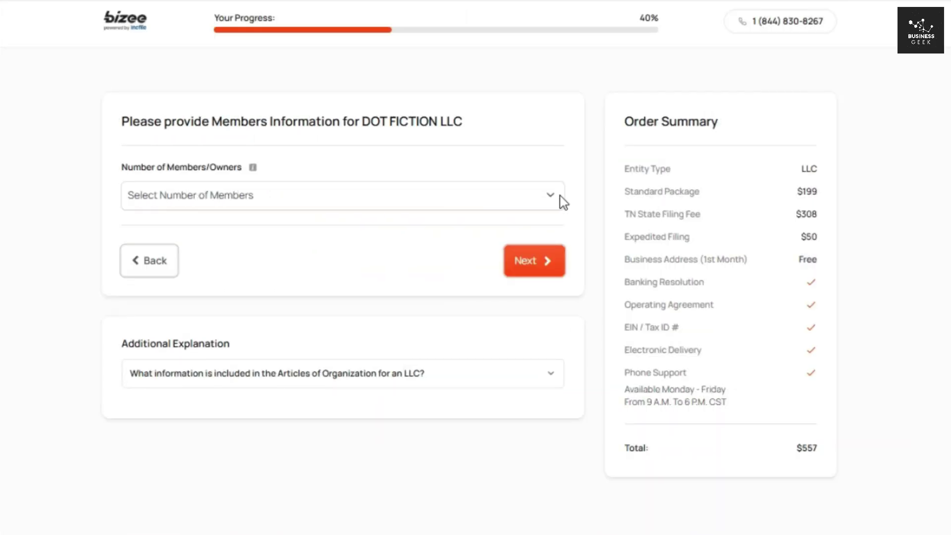
Step: Set one individual member, reuse the contact person as member 1, and submit members info
{"action": "left_click", "coordinate": [559, 195]}
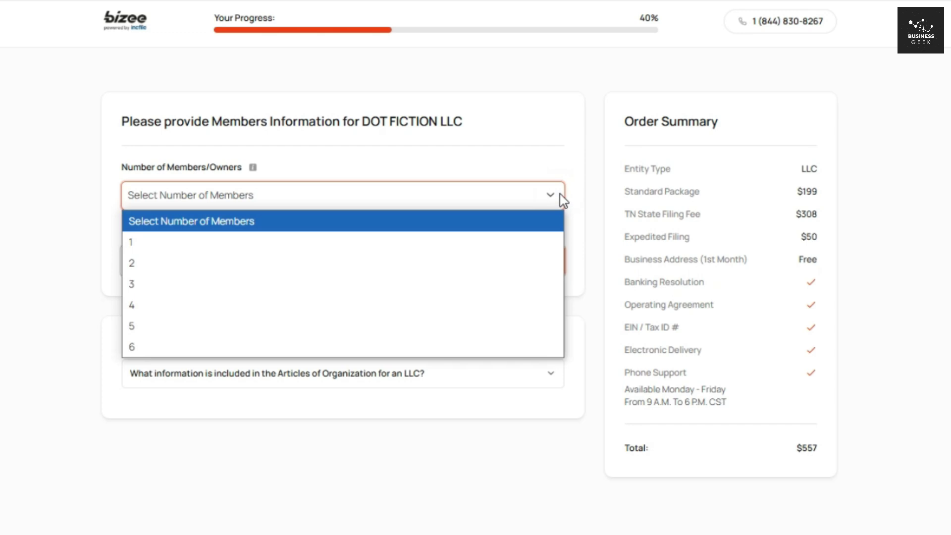
{"action": "left_click", "coordinate": [227, 242]}
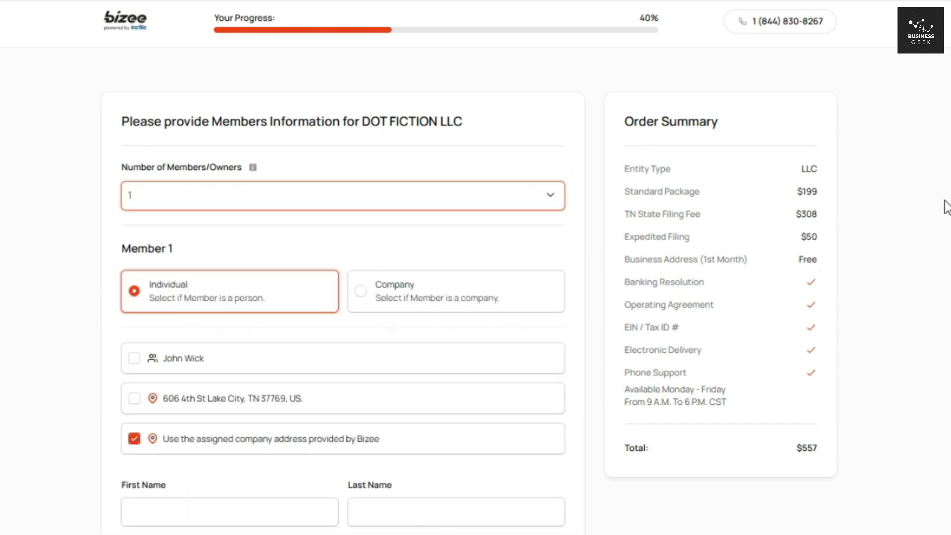
{"action": "scroll", "coordinate": [945, 206], "scroll_direction": "down", "scroll_amount": 1}
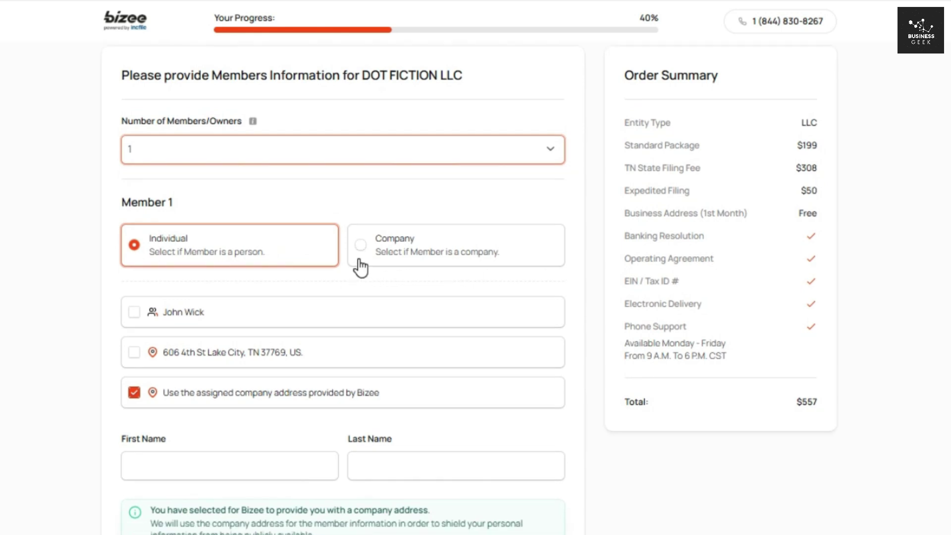
{"action": "left_click", "coordinate": [379, 158]}
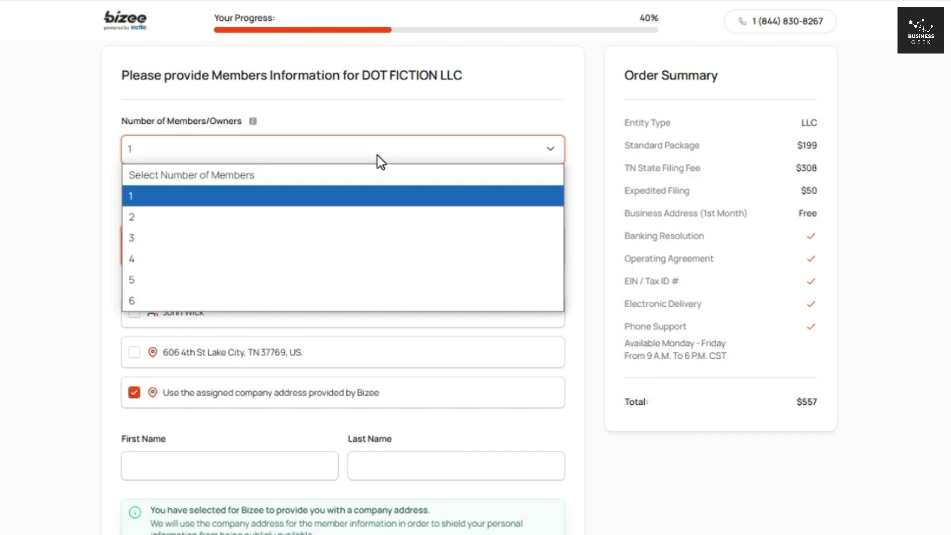
{"action": "left_click", "coordinate": [379, 160]}
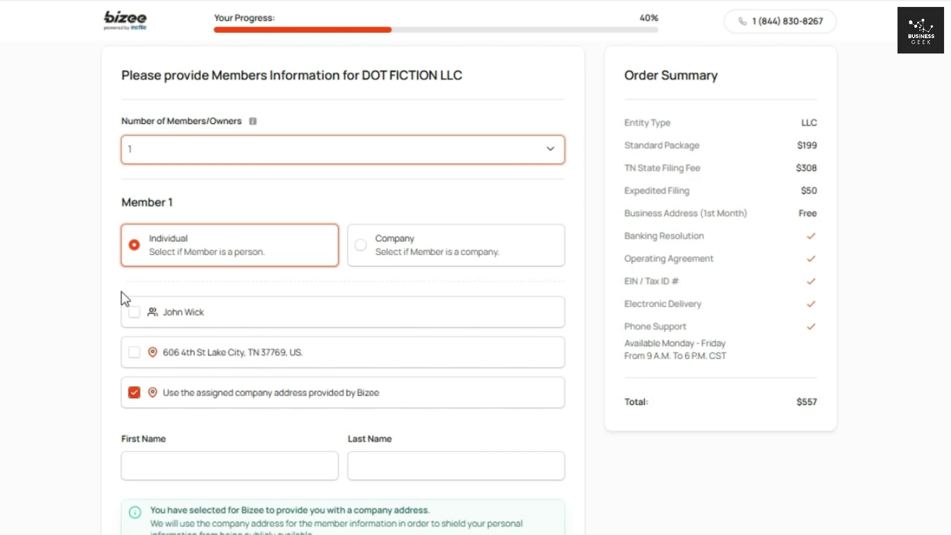
{"action": "left_click", "coordinate": [134, 313]}
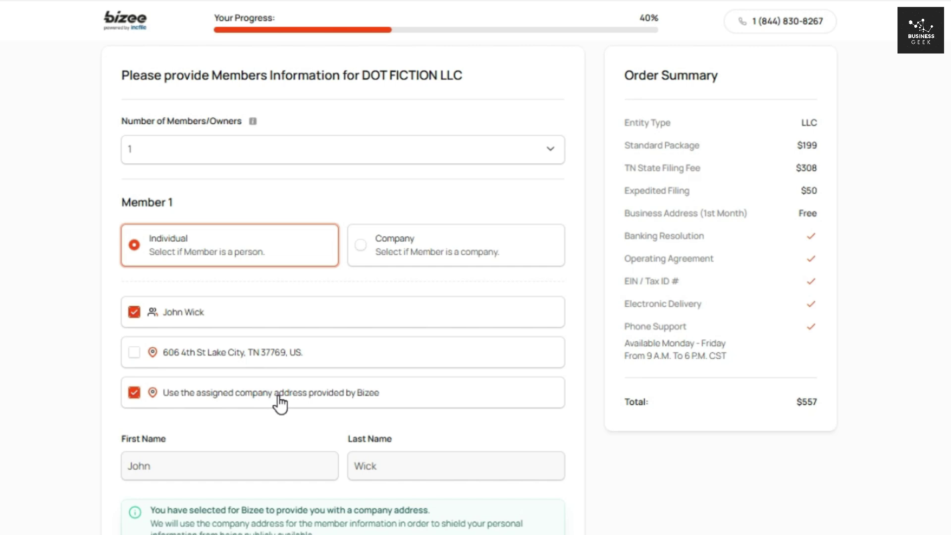
{"action": "scroll", "coordinate": [342, 288], "scroll_direction": "down", "scroll_amount": 3}
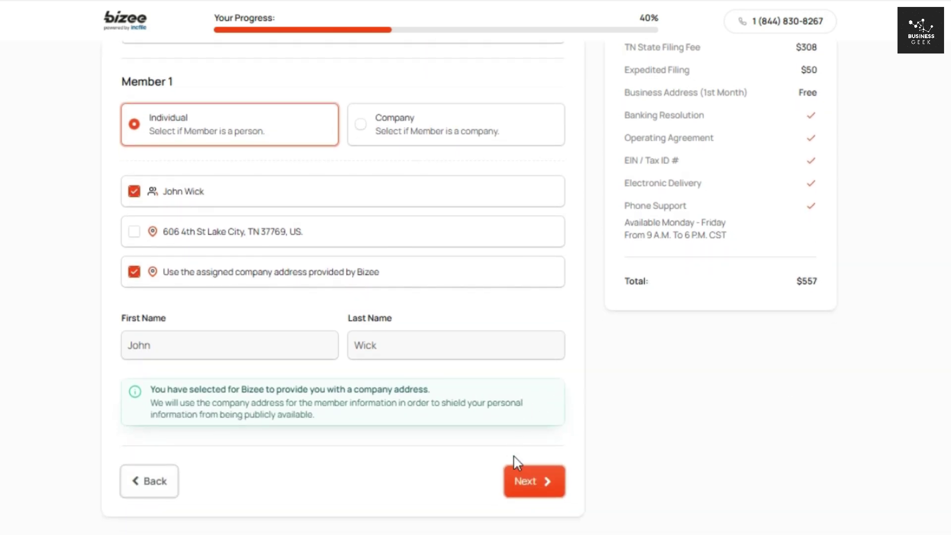
{"action": "left_click", "coordinate": [523, 479]}
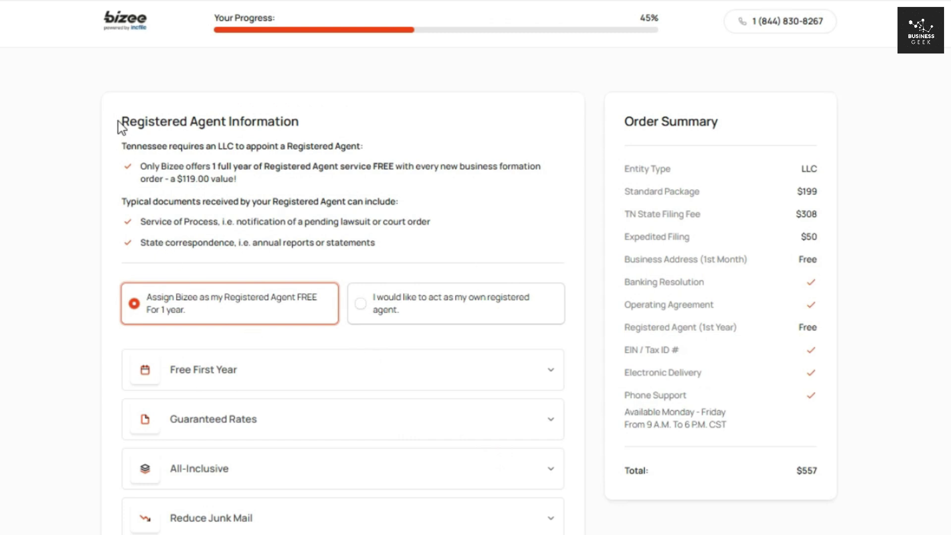
Step: Highlight the registered agent requirement, the free first-year offer and the $119.00 value
{"action": "left_click_drag", "start_coordinate": [119, 126], "coordinate": [363, 127]}
{"action": "left_click", "coordinate": [363, 127]}
{"action": "left_click_drag", "start_coordinate": [210, 166], "coordinate": [403, 166]}
{"action": "left_click", "coordinate": [212, 198]}
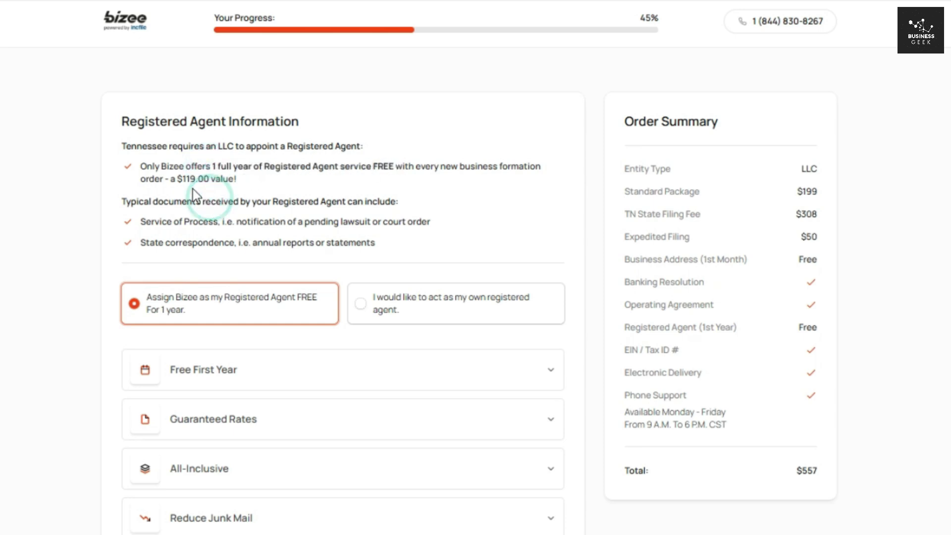
{"action": "left_click_drag", "start_coordinate": [170, 179], "coordinate": [242, 179]}
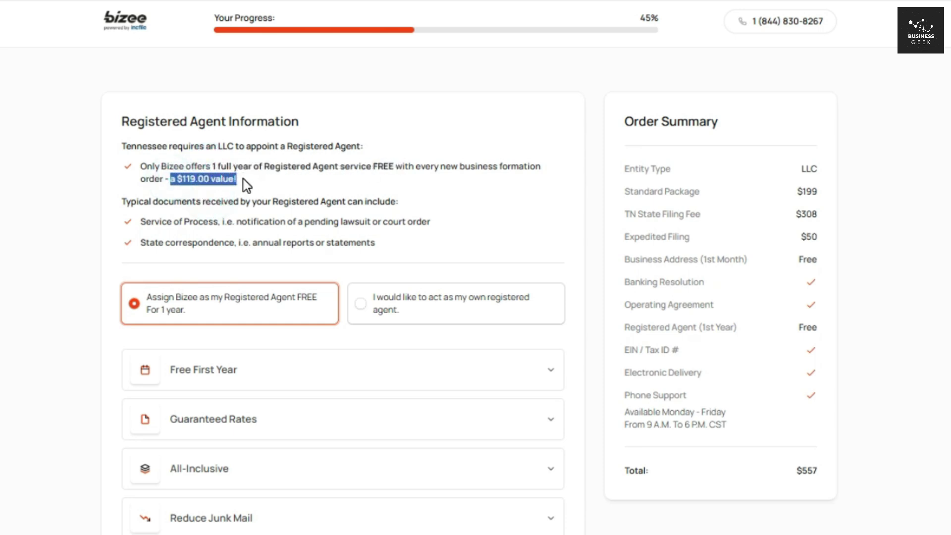
{"action": "left_click", "coordinate": [282, 183]}
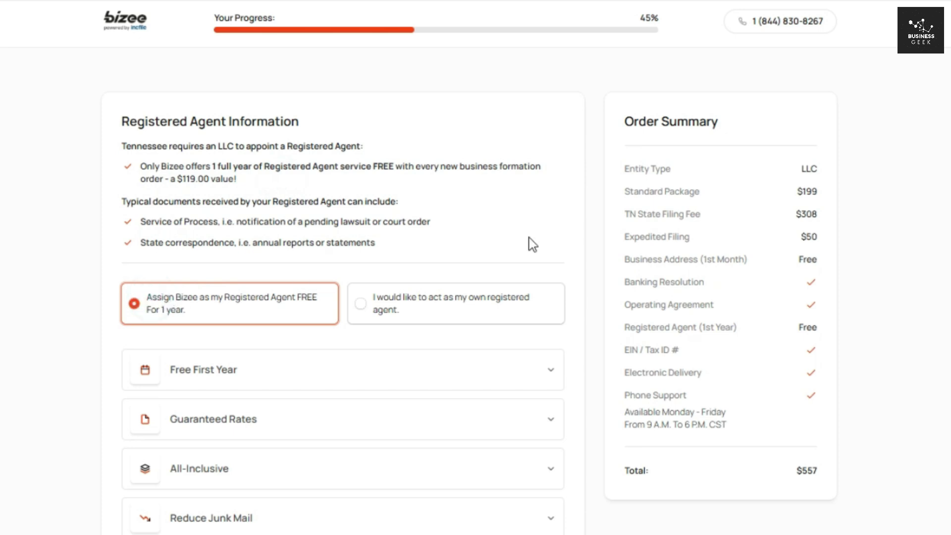
Step: Expand and then collapse the Free First Year details, keeping Bizee as registered agent
{"action": "scroll", "coordinate": [528, 242], "scroll_direction": "down", "scroll_amount": 2}
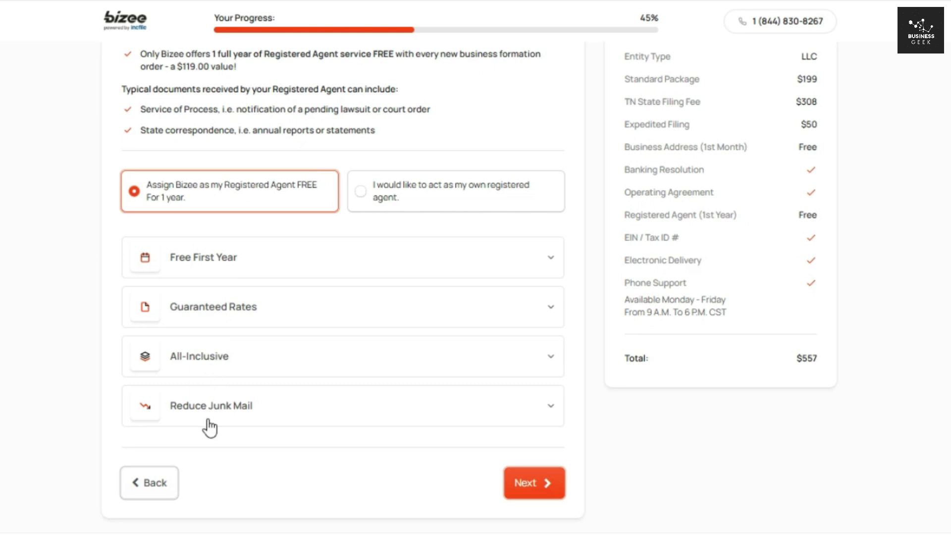
{"action": "left_click", "coordinate": [559, 263]}
{"action": "left_click", "coordinate": [557, 263]}
Step: Continue to the EIN step and highlight its title, the nine-digit number description and IRS mention
{"action": "left_click", "coordinate": [534, 483]}
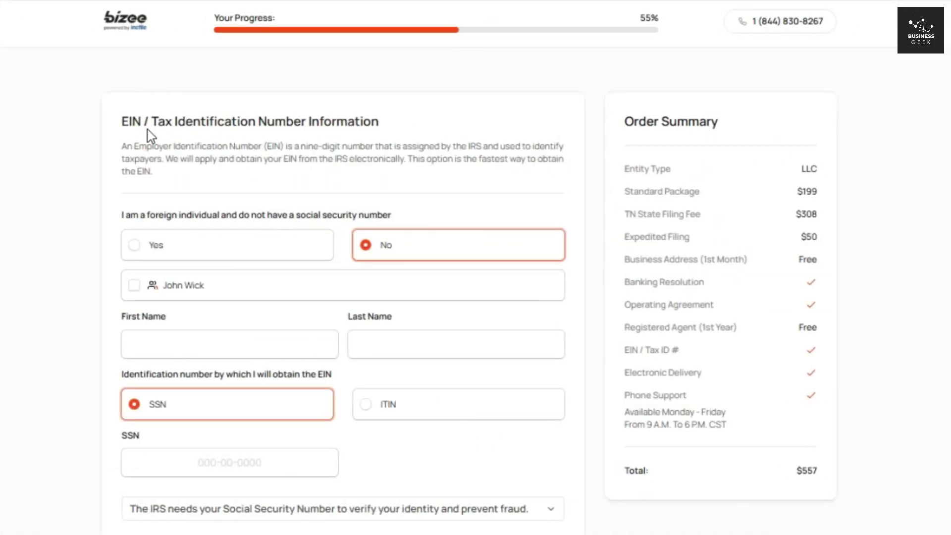
{"action": "left_click_drag", "start_coordinate": [116, 121], "coordinate": [234, 122]}
{"action": "left_click", "coordinate": [270, 132]}
{"action": "double_click", "coordinate": [273, 146]}
{"action": "left_click", "coordinate": [313, 146]}
{"action": "left_click_drag", "start_coordinate": [299, 147], "coordinate": [365, 146]}
{"action": "left_click_drag", "start_coordinate": [485, 146], "coordinate": [462, 146]}
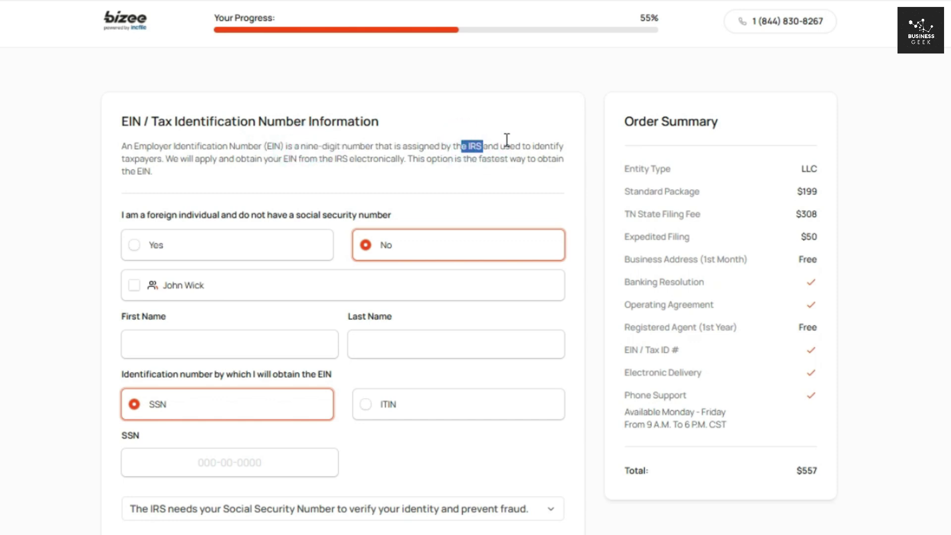
{"action": "left_click", "coordinate": [533, 129]}
Step: Reuse the contact person's name for the EIN and enter the social security number
{"action": "left_click", "coordinate": [134, 285]}
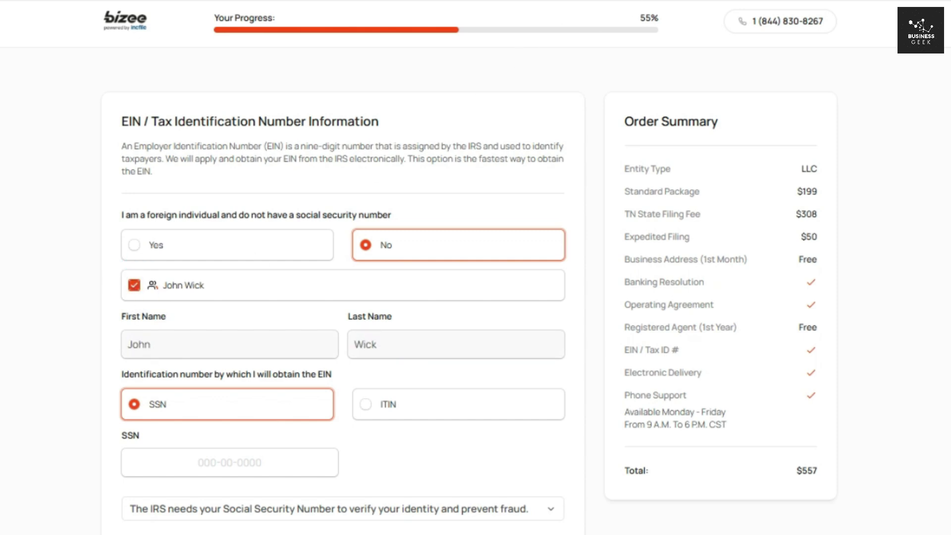
{"action": "left_click", "coordinate": [231, 461]}
{"action": "left_click", "coordinate": [231, 461]}
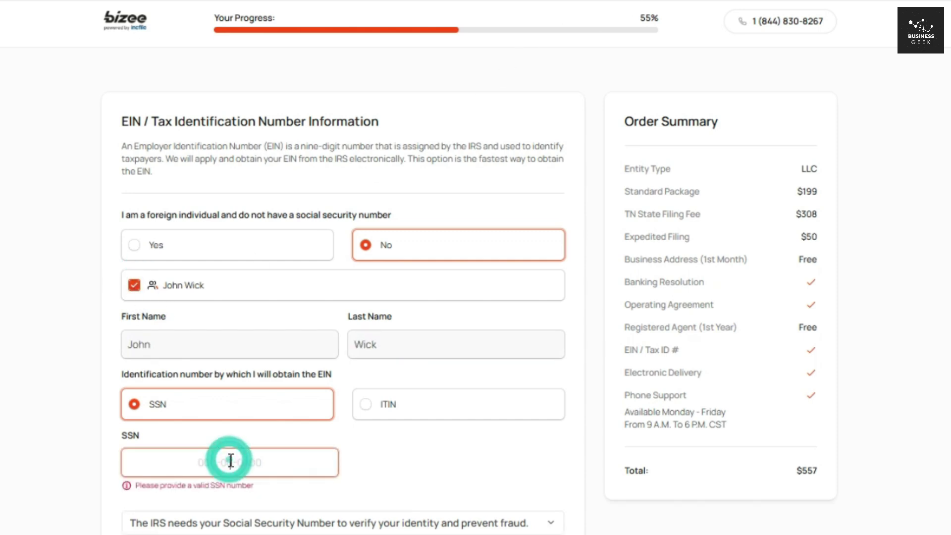
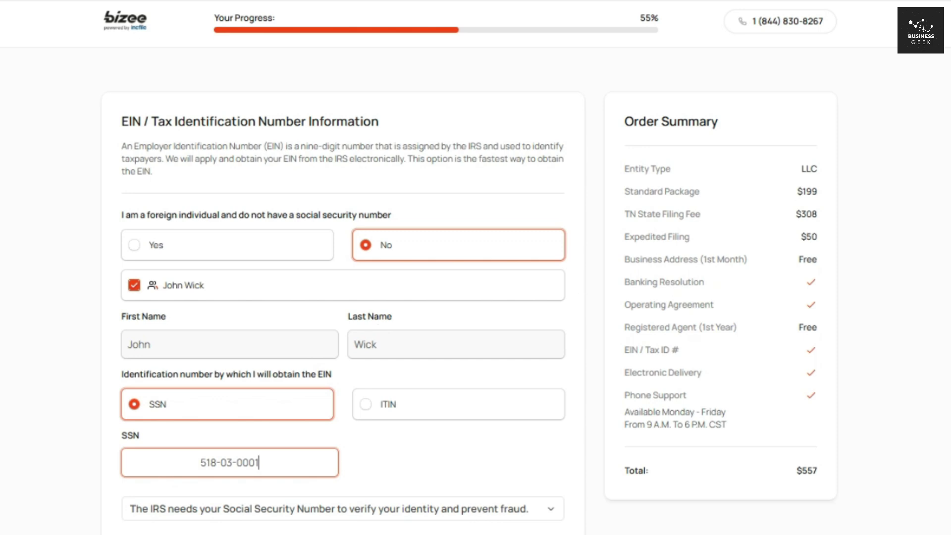
Step: Use Bizee's assigned company address as the EIN physical street address and continue
{"action": "scroll", "coordinate": [347, 287], "scroll_direction": "down", "scroll_amount": 3}
{"action": "scroll", "coordinate": [346, 287], "scroll_direction": "down", "scroll_amount": 7}
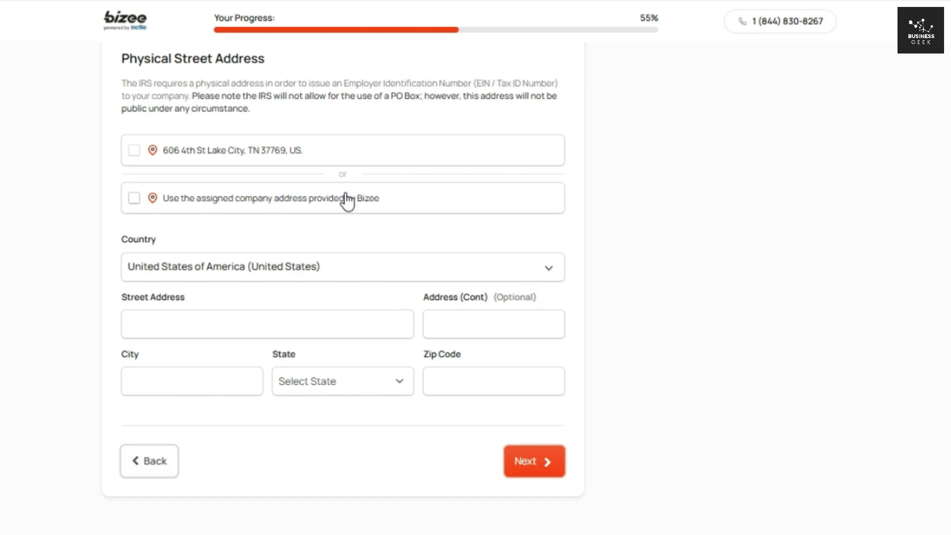
{"action": "left_click", "coordinate": [134, 199]}
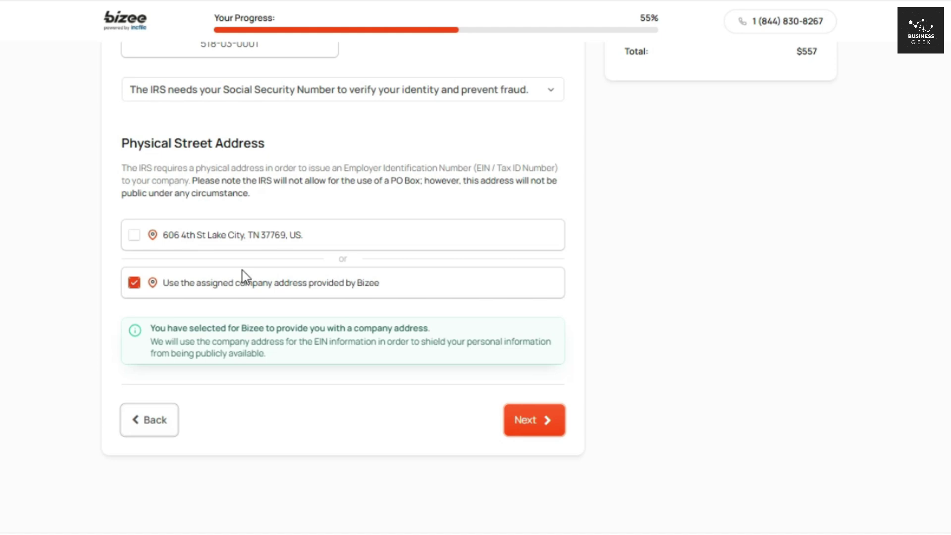
{"action": "left_click", "coordinate": [515, 416]}
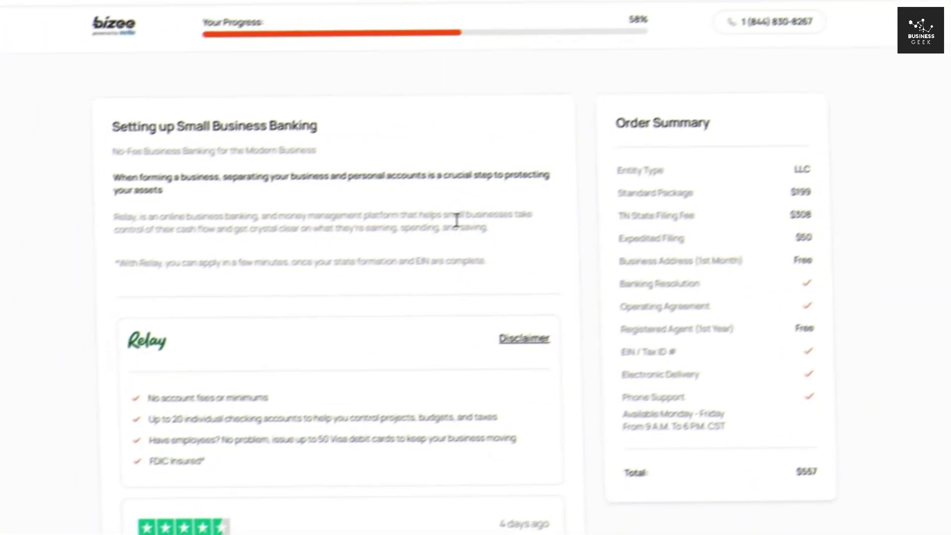
Step: Highlight the Setting up Small Business Banking heading and scroll through the Relay banking offer
{"action": "left_click_drag", "start_coordinate": [142, 125], "coordinate": [335, 123]}
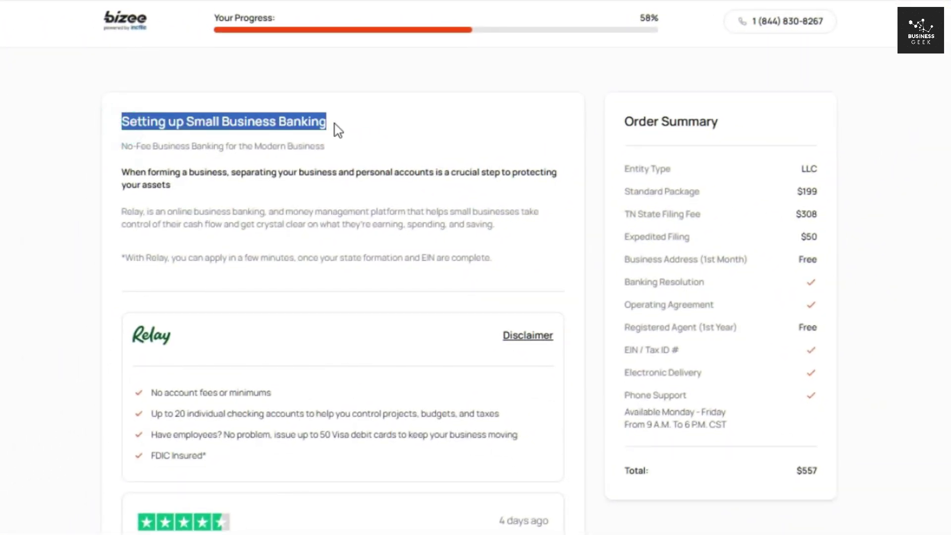
{"action": "left_click", "coordinate": [335, 123]}
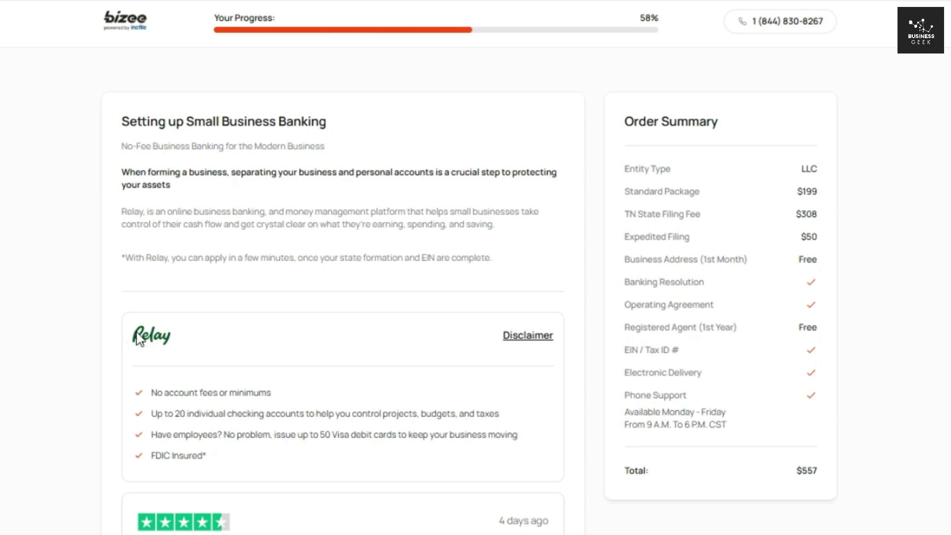
{"action": "scroll", "coordinate": [277, 234], "scroll_direction": "down", "scroll_amount": 4}
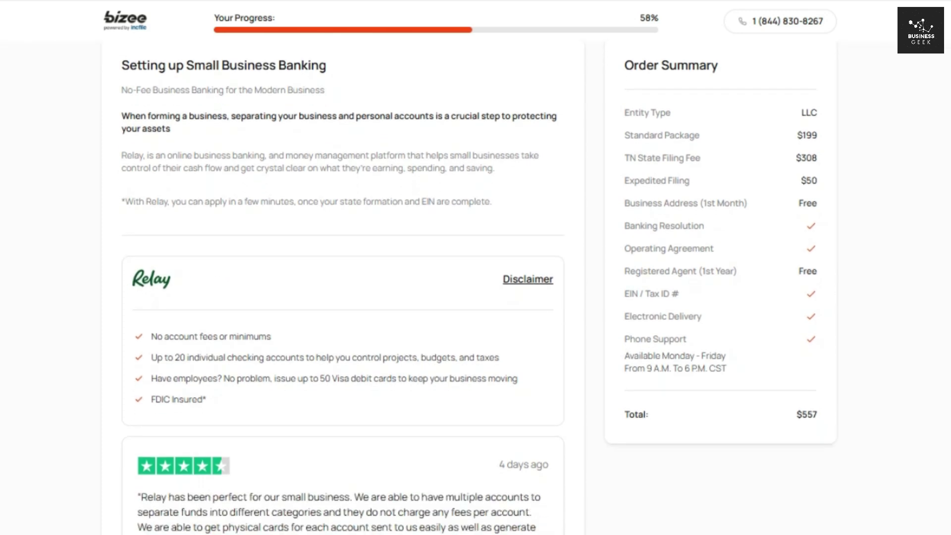
{"action": "scroll", "coordinate": [225, 291], "scroll_direction": "down", "scroll_amount": 2}
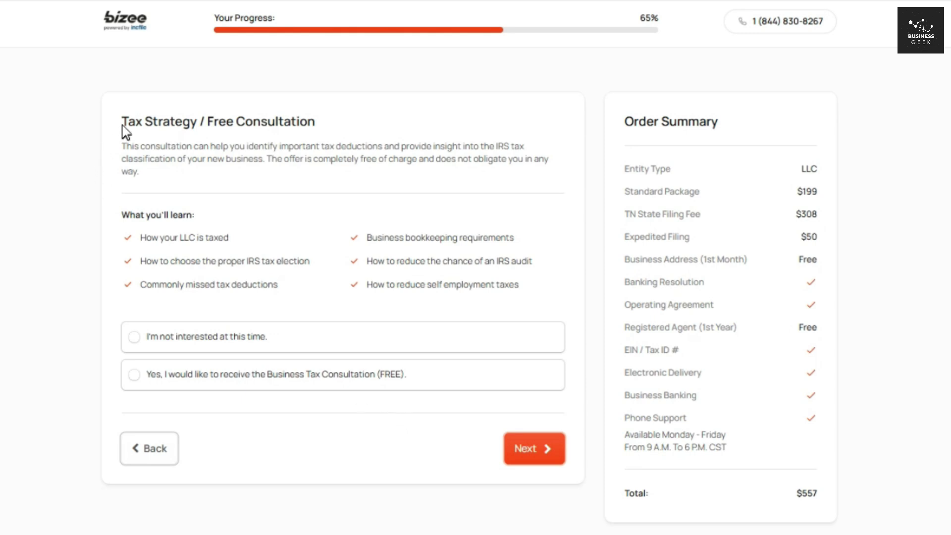
Step: Select 'Yes' for the free Business Tax Consultation and proceed to Business Licenses and Permits
{"action": "left_click_drag", "start_coordinate": [148, 124], "coordinate": [316, 124]}
{"action": "left_click", "coordinate": [337, 124]}
{"action": "left_click", "coordinate": [141, 246]}
{"action": "left_click", "coordinate": [200, 281]}
{"action": "left_click", "coordinate": [423, 236]}
{"action": "left_click", "coordinate": [344, 377]}
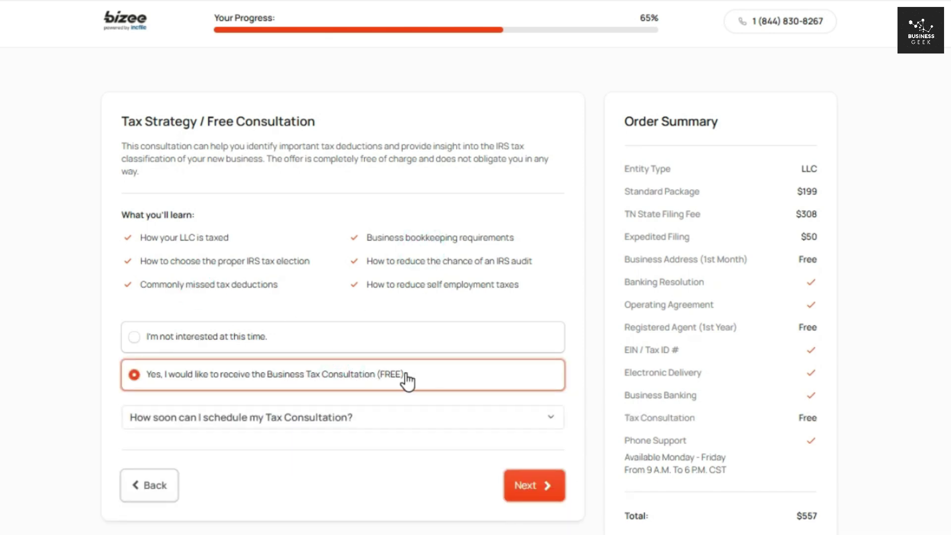
{"action": "left_click", "coordinate": [531, 484]}
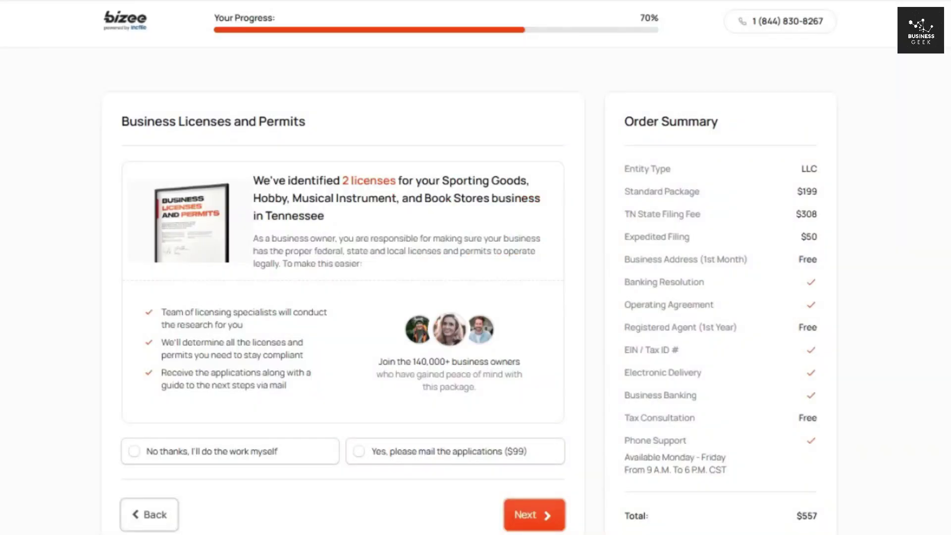
Step: Decline the $99 licence mailing service with 'No thanks, I'll do the work myself' and continue
{"action": "scroll", "coordinate": [532, 482], "scroll_direction": "down", "scroll_amount": 1}
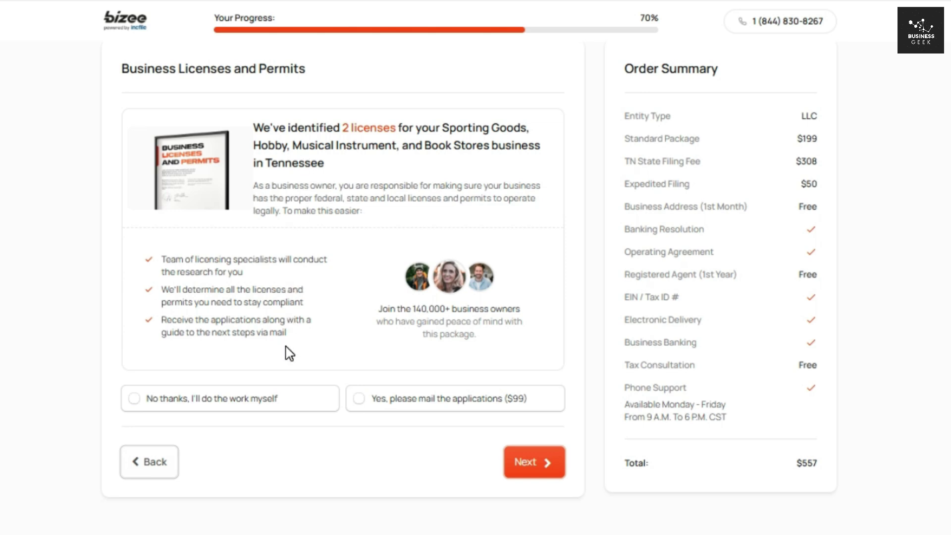
{"action": "left_click", "coordinate": [573, 399]}
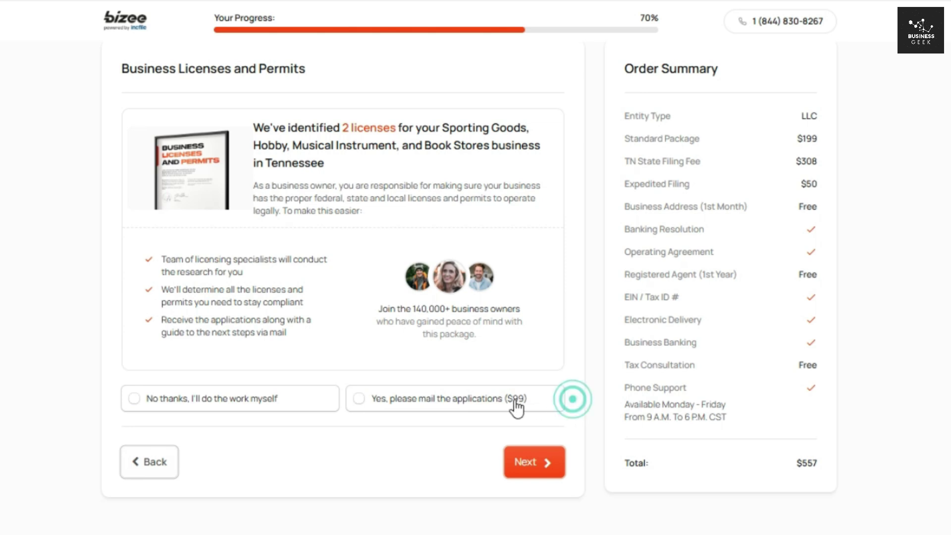
{"action": "left_click_drag", "start_coordinate": [516, 401], "coordinate": [507, 402]}
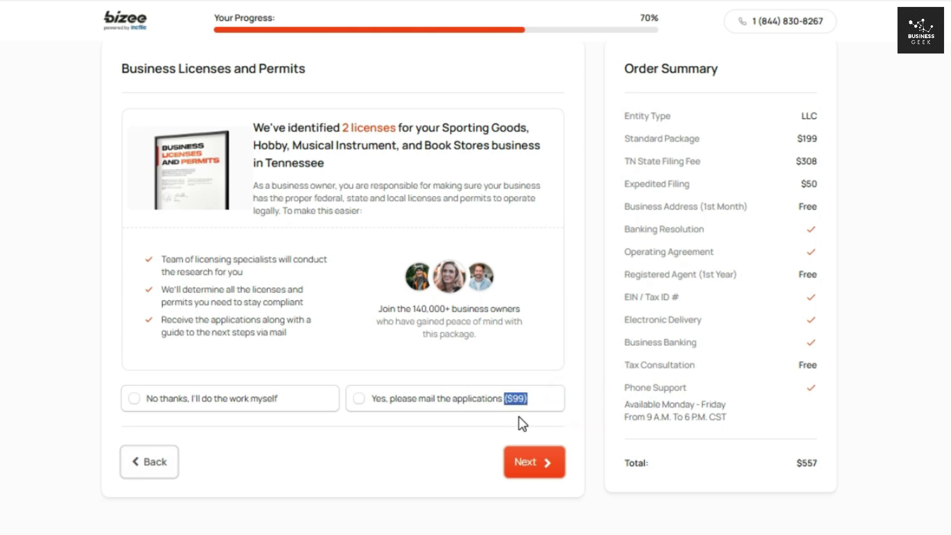
{"action": "left_click", "coordinate": [504, 426]}
{"action": "left_click", "coordinate": [300, 397]}
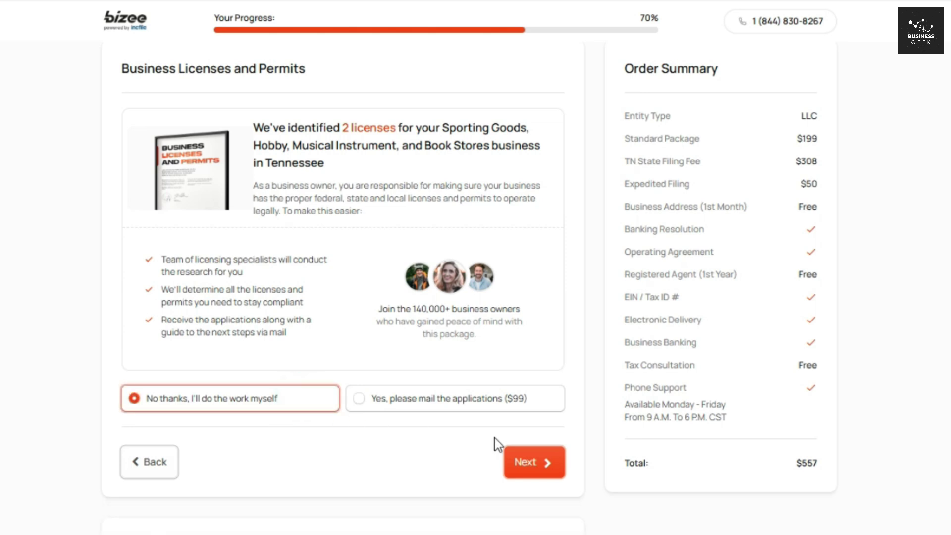
{"action": "left_click", "coordinate": [516, 465]}
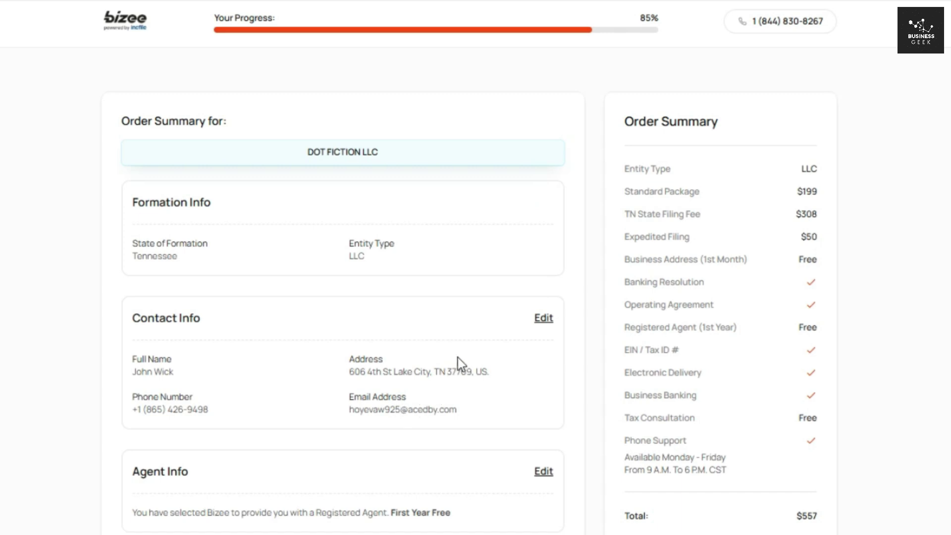
Step: Review the order summary, noting editable member, tax consultation and EIN sections, then submit it
{"action": "scroll", "coordinate": [342, 287], "scroll_direction": "down", "scroll_amount": 10}
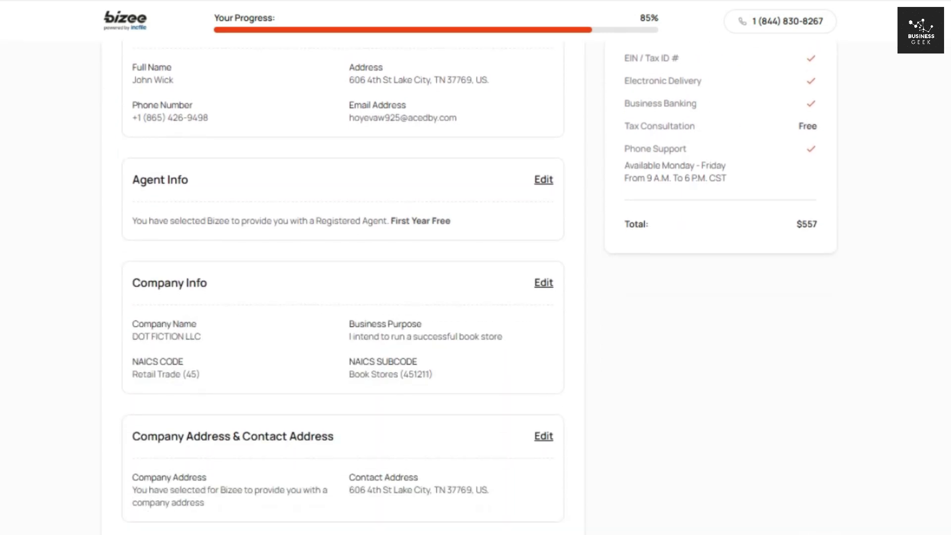
{"action": "scroll", "coordinate": [343, 287], "scroll_direction": "down", "scroll_amount": 6}
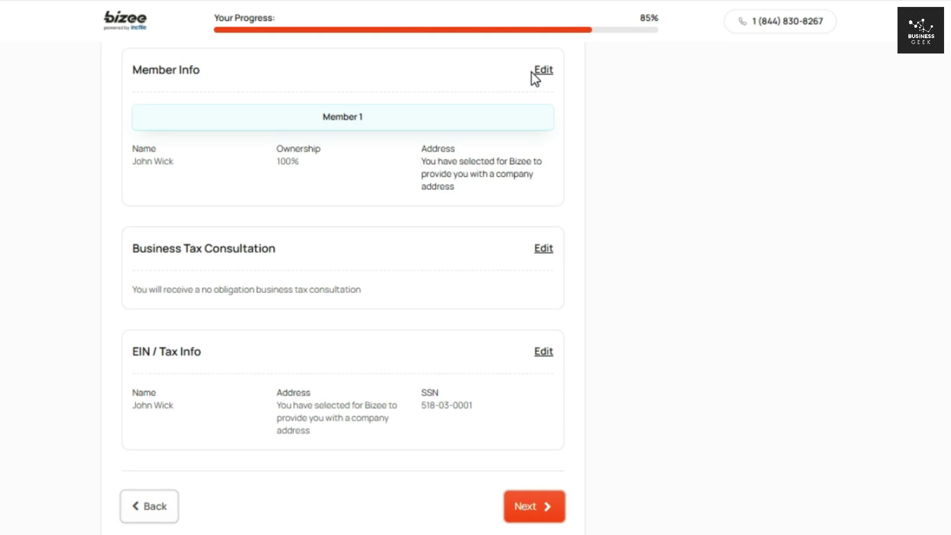
{"action": "double_click", "coordinate": [531, 72]}
{"action": "double_click", "coordinate": [522, 247]}
{"action": "double_click", "coordinate": [532, 351]}
{"action": "left_click", "coordinate": [525, 511]}
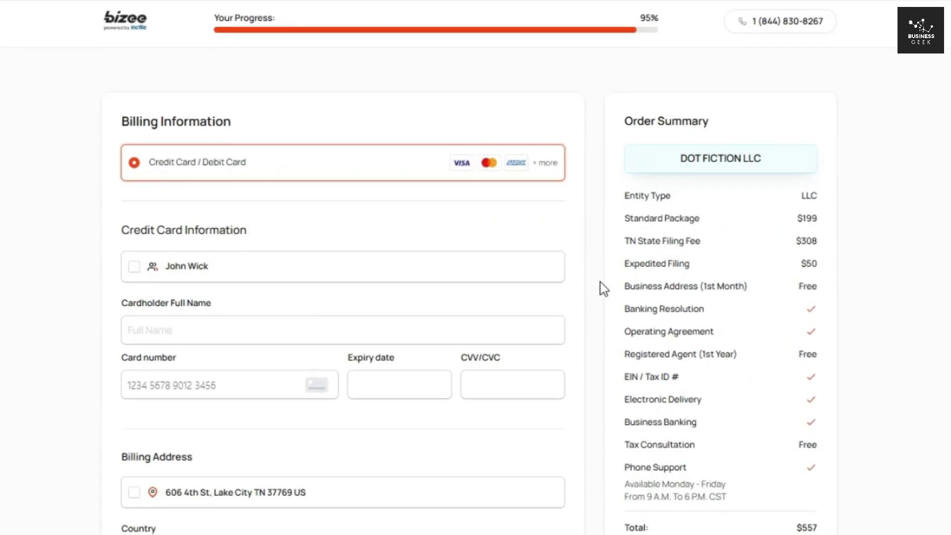
Step: Highlight the entity type, $199 package price, order fees and free registered agent line
{"action": "scroll", "coordinate": [601, 287], "scroll_direction": "down", "scroll_amount": 2}
{"action": "scroll", "coordinate": [802, 98], "scroll_direction": "down", "scroll_amount": 1}
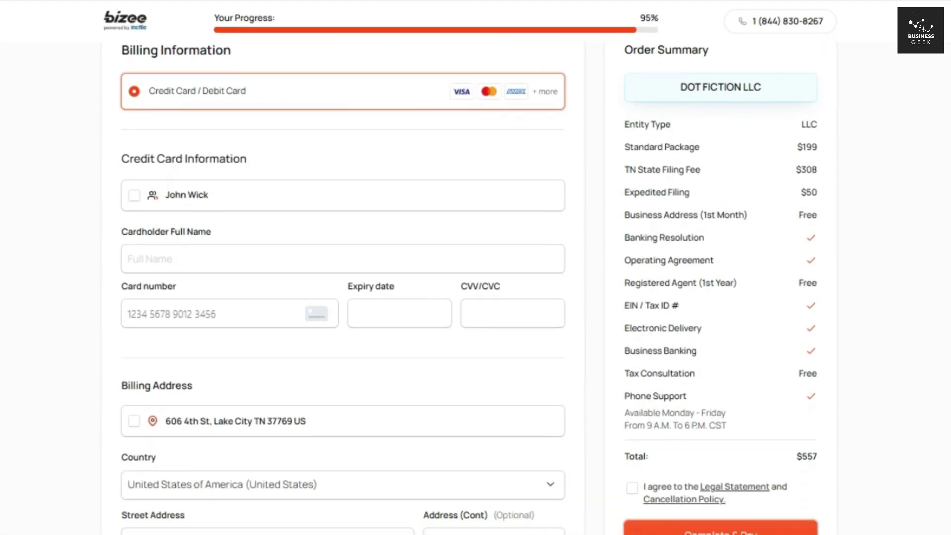
{"action": "left_click_drag", "start_coordinate": [801, 99], "coordinate": [862, 176]}
{"action": "left_click_drag", "start_coordinate": [786, 195], "coordinate": [843, 204]}
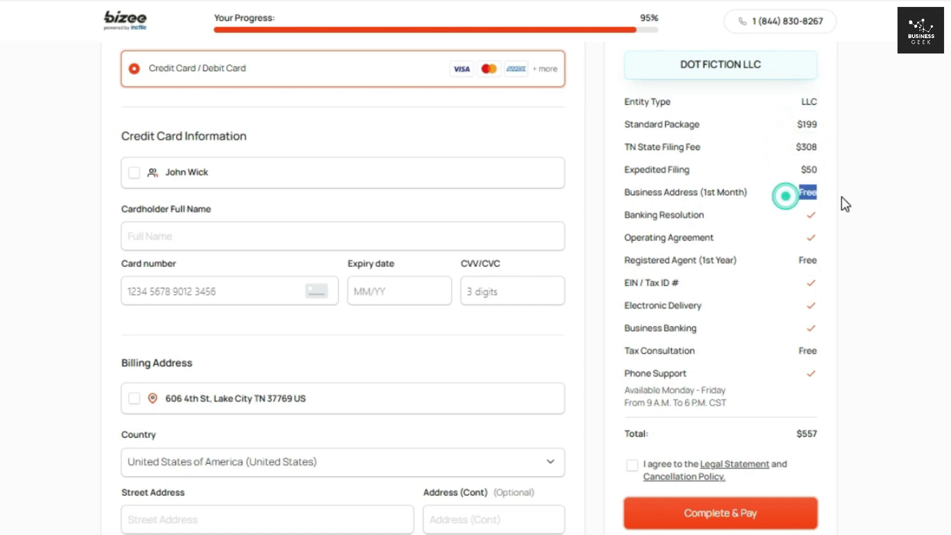
{"action": "left_click", "coordinate": [811, 219]}
{"action": "left_click", "coordinate": [813, 248]}
{"action": "left_click_drag", "start_coordinate": [795, 265], "coordinate": [824, 270]}
{"action": "left_click", "coordinate": [815, 282]}
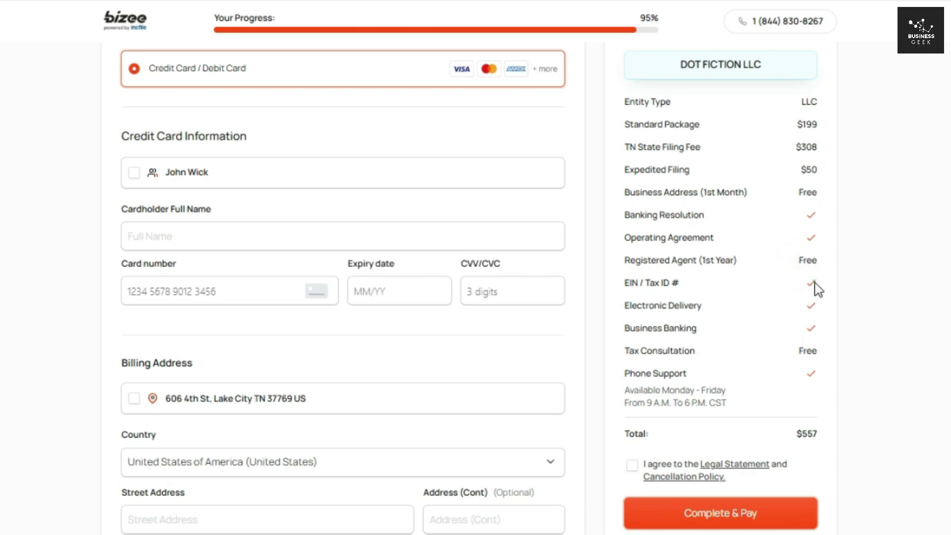
Step: Point out the included electronic delivery, business banking, free tax consultation and $557 total
{"action": "left_click", "coordinate": [809, 304]}
{"action": "left_click", "coordinate": [809, 326]}
{"action": "left_click_drag", "start_coordinate": [796, 349], "coordinate": [822, 352]}
{"action": "left_click_drag", "start_coordinate": [778, 442], "coordinate": [831, 440]}
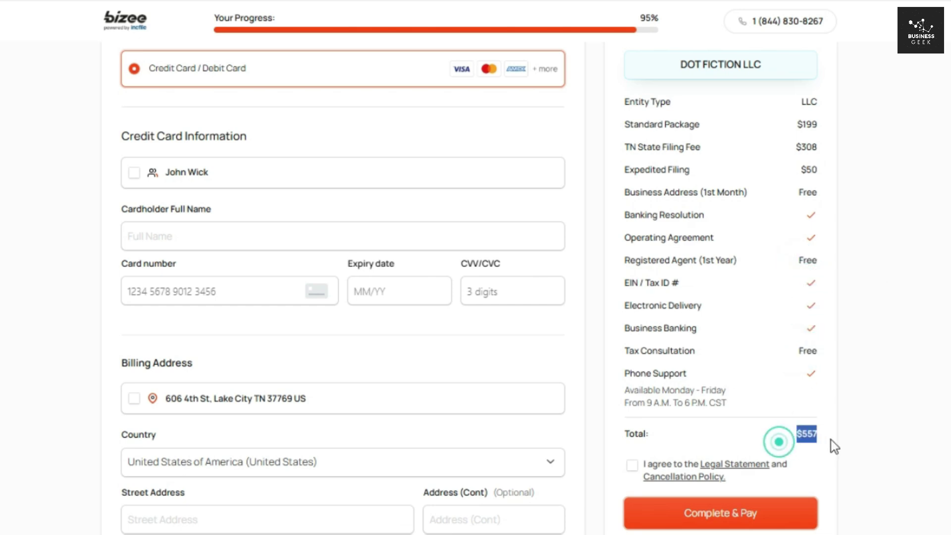
{"action": "left_click", "coordinate": [838, 429]}
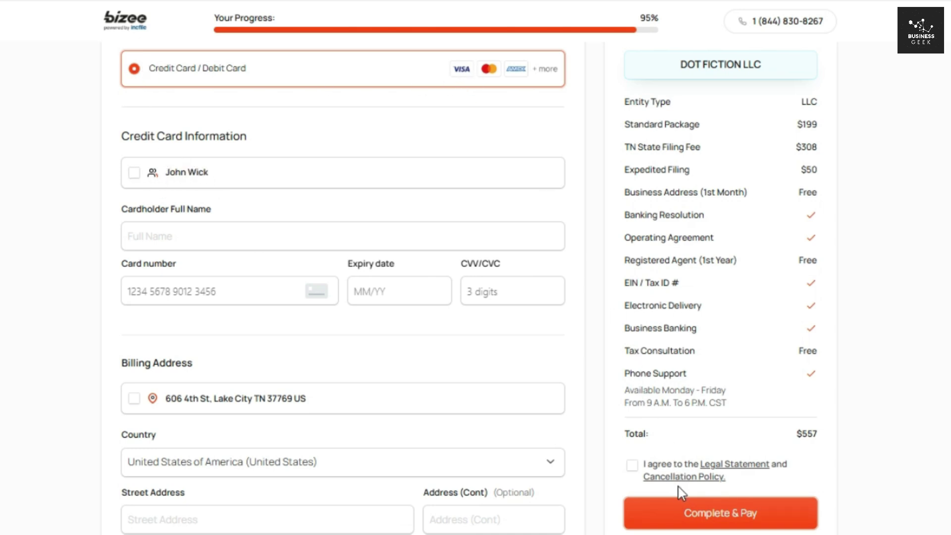
Step: Fill the cardholder name from the saved contact and agree to the Legal Statement and Cancellation Policy
{"action": "left_click_drag", "start_coordinate": [796, 436], "coordinate": [843, 431]}
{"action": "left_click", "coordinate": [842, 428]}
{"action": "left_click", "coordinate": [137, 169]}
{"action": "left_click", "coordinate": [632, 466]}
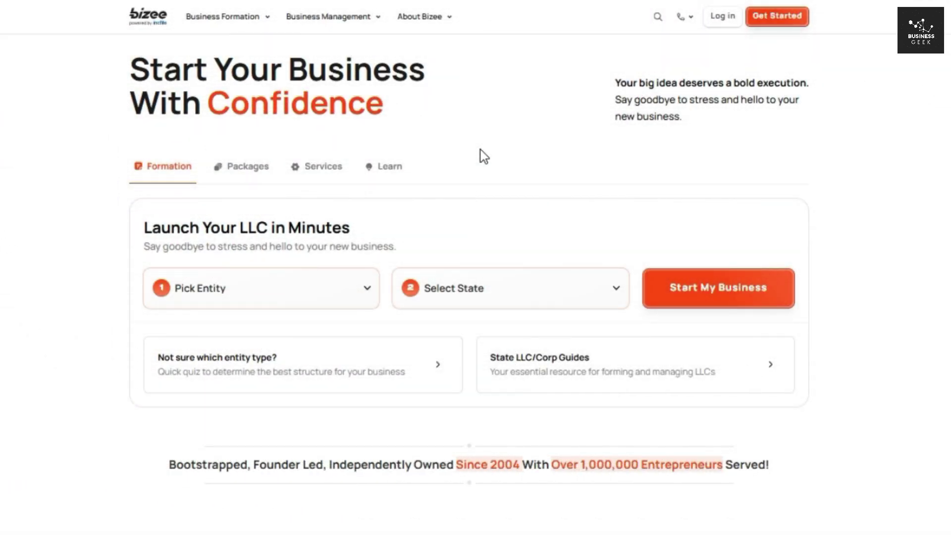
Step: Browse the S-Corp, C-Corp, Non-Profit and LLC overviews, then scroll down to the package pricing
{"action": "scroll", "coordinate": [475, 282], "scroll_direction": "down", "scroll_amount": 20}
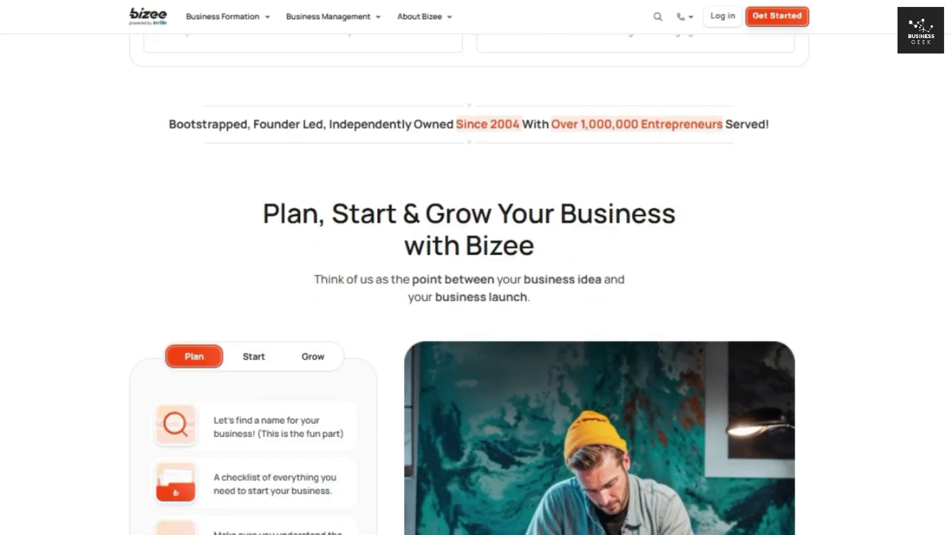
{"action": "scroll", "coordinate": [475, 282], "scroll_direction": "down", "scroll_amount": 2}
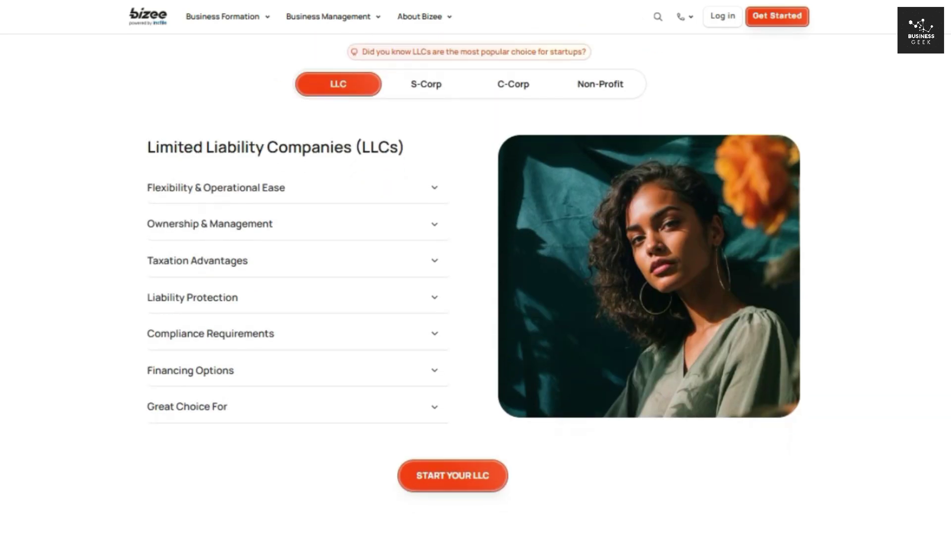
{"action": "left_click", "coordinate": [449, 93]}
{"action": "left_click", "coordinate": [517, 94]}
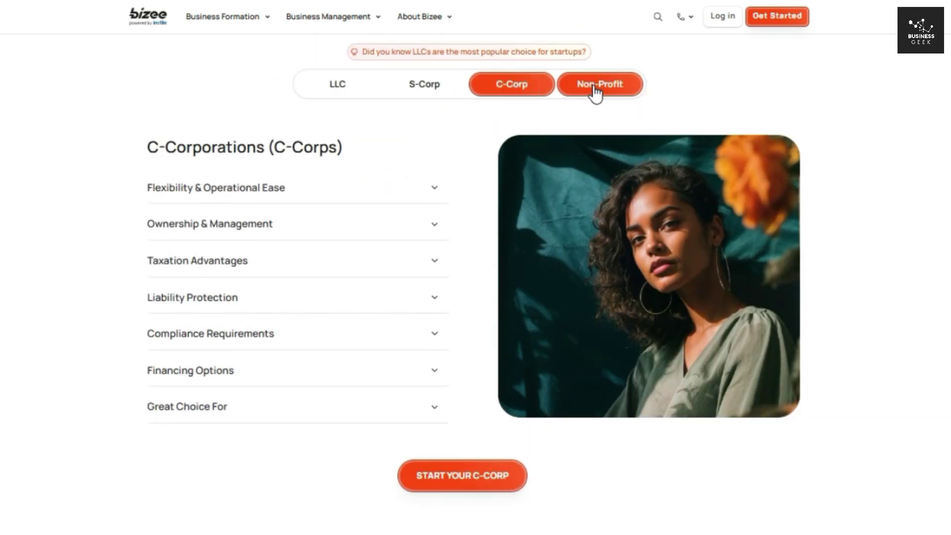
{"action": "left_click", "coordinate": [596, 91]}
{"action": "left_click", "coordinate": [365, 98]}
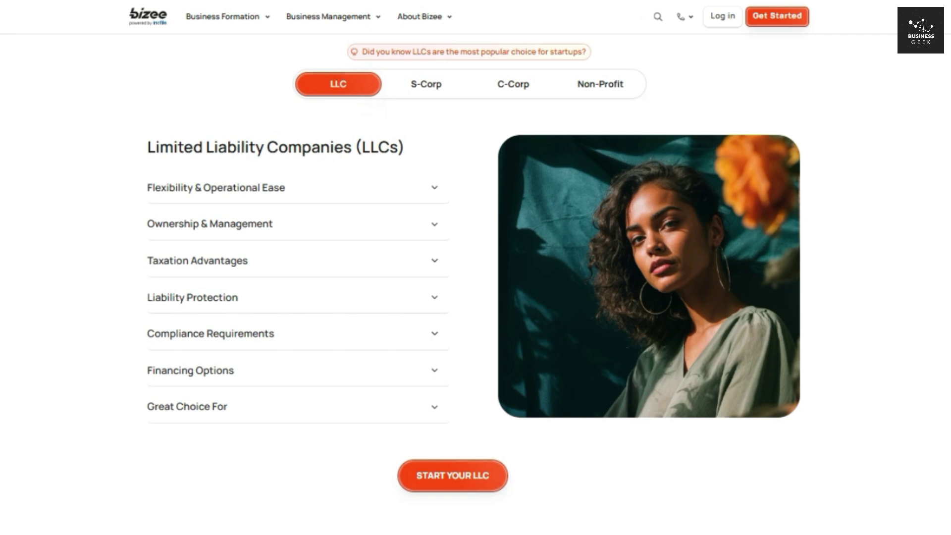
{"action": "scroll", "coordinate": [470, 283], "scroll_direction": "down", "scroll_amount": 10}
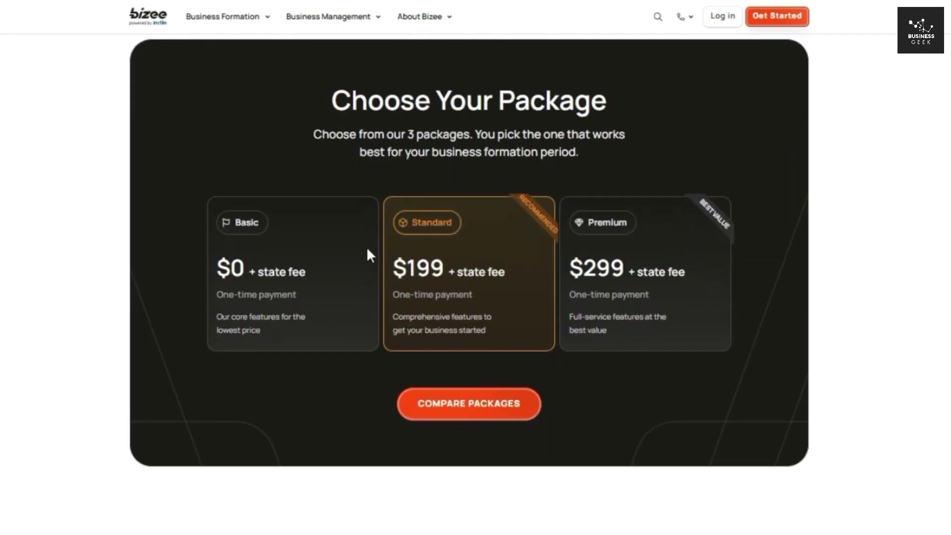